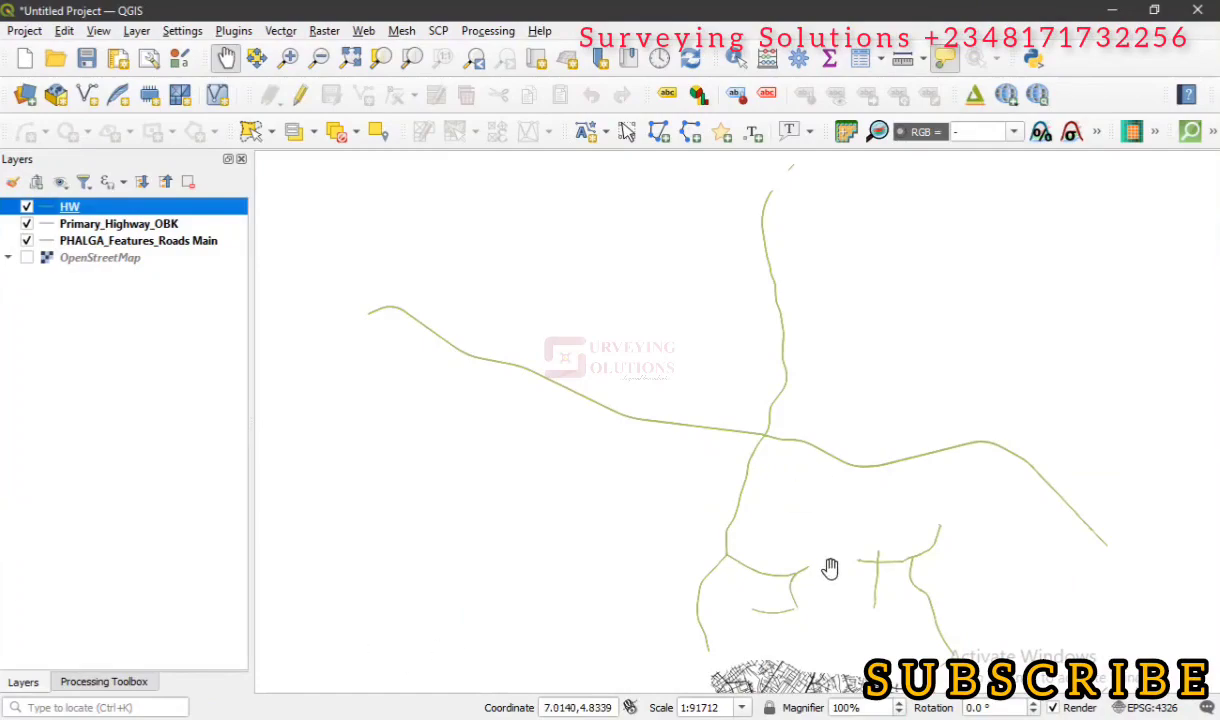
# Zoom to fit Primary_Highway_OBK and PHALGA_Features_Roads Main, then hide Primary_Highway_OBK.
pyautogui.moveTo(825, 569); pyautogui.dragTo(709, 211)
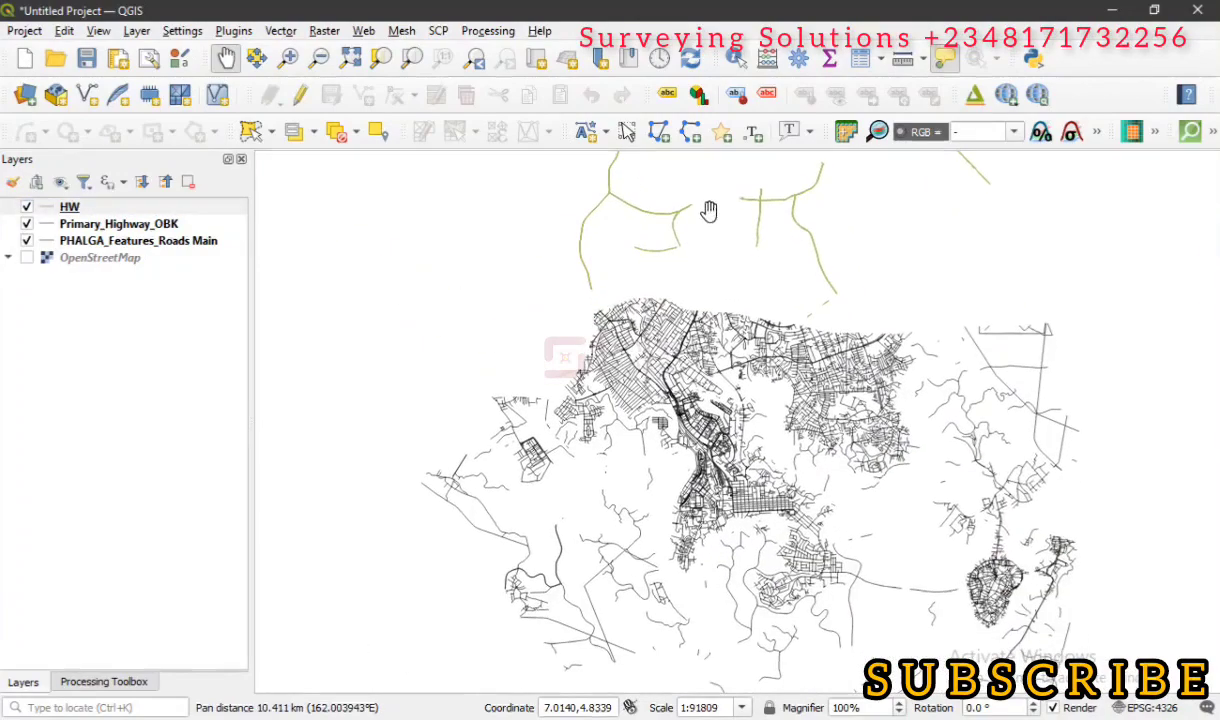
pyautogui.click(136, 226)
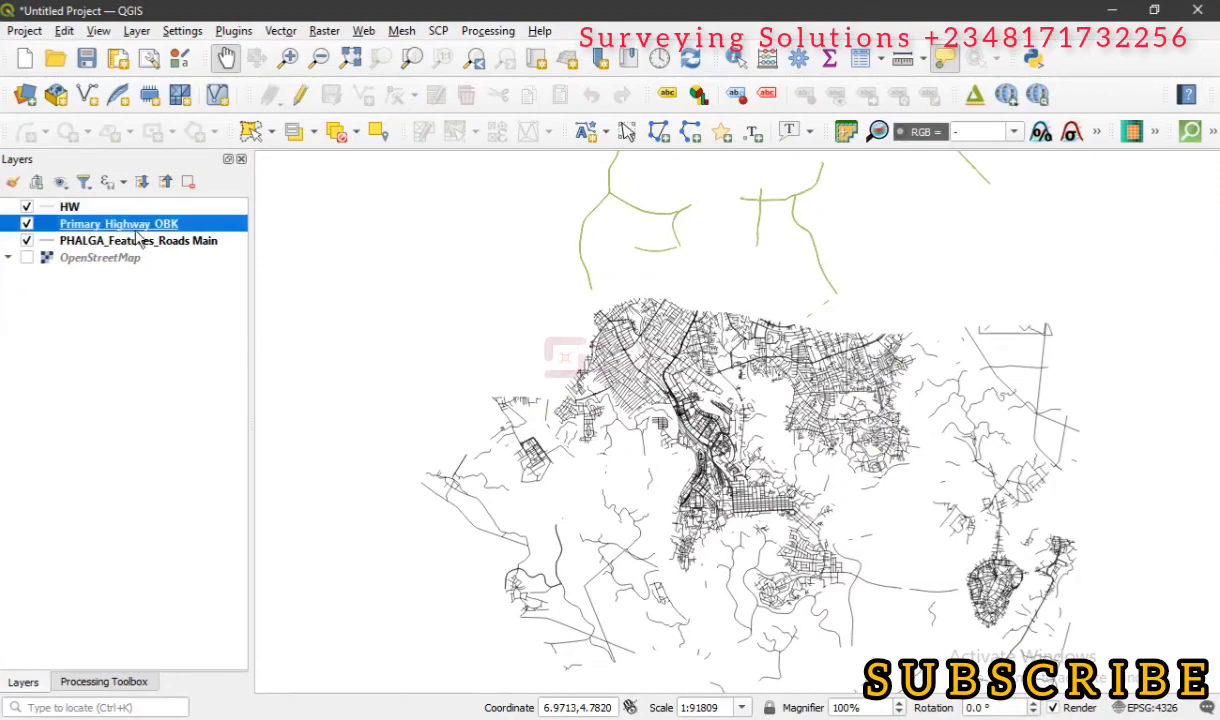
pyautogui.keyDown('shift'); pyautogui.click(141, 243); pyautogui.keyUp('shift')
pyautogui.click(410, 57)
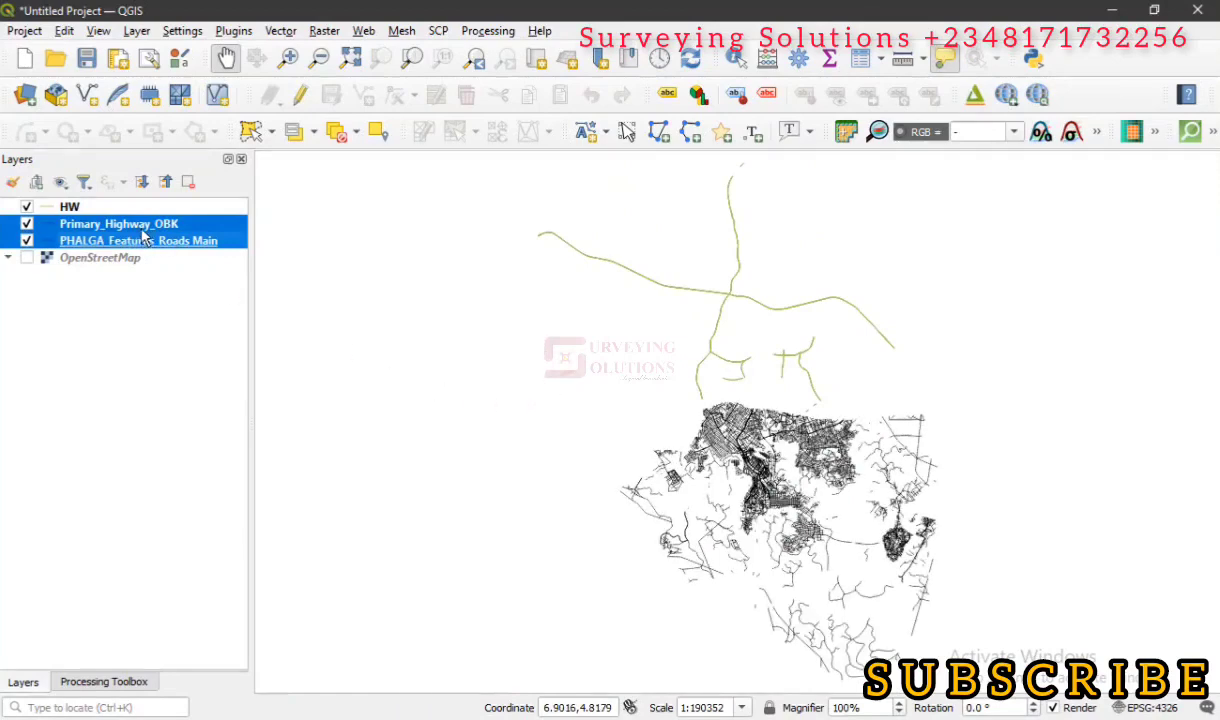
pyautogui.click(27, 225)
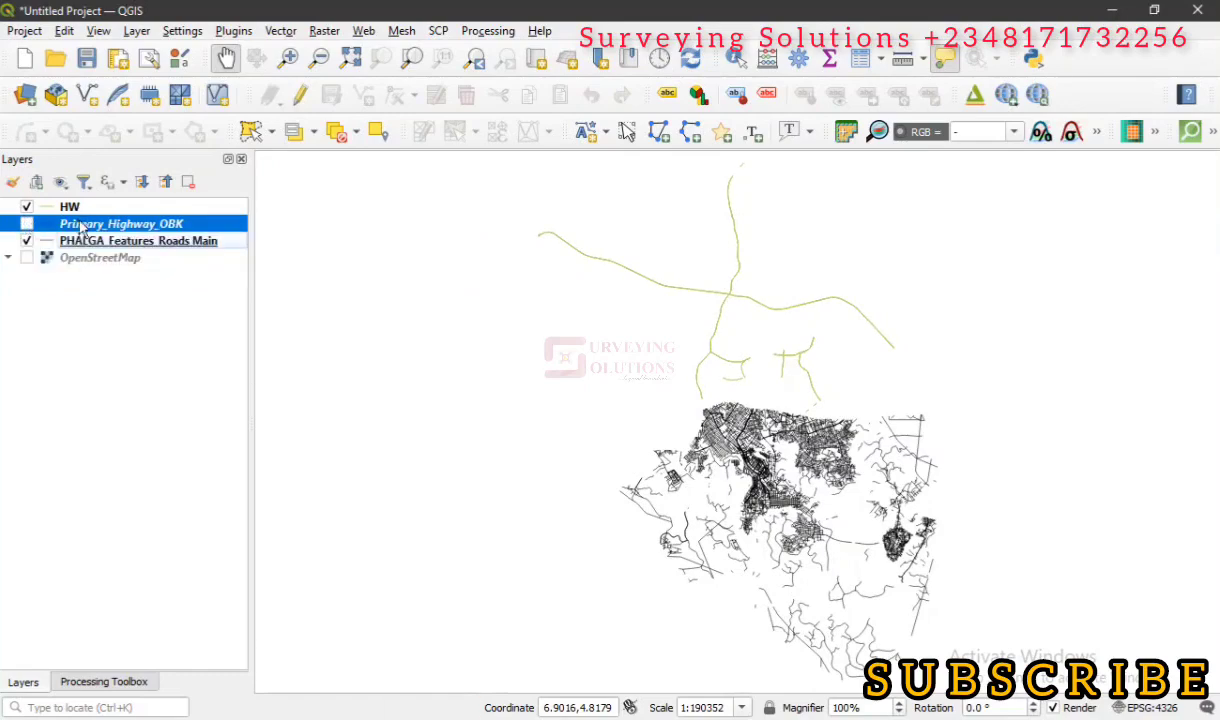
# Zoom in on the highway lines and pan to centre the yellow HW roads.
pyautogui.click(410, 60)
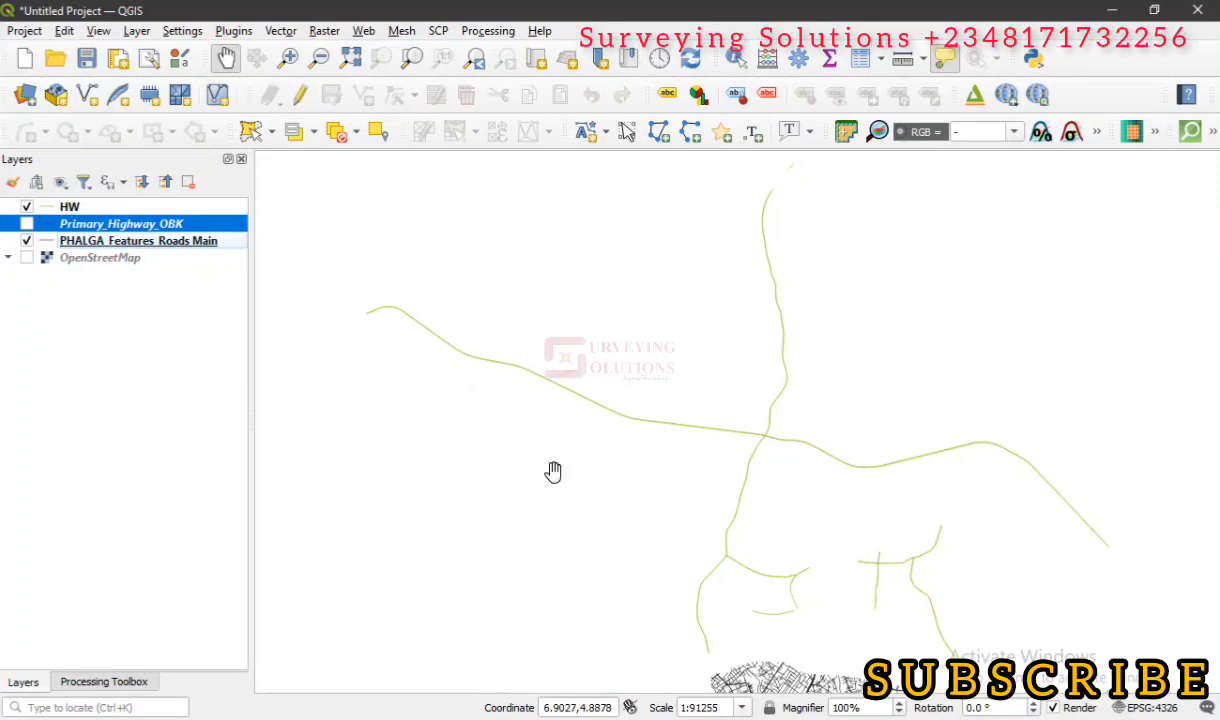
pyautogui.moveTo(585, 403); pyautogui.dragTo(564, 245)
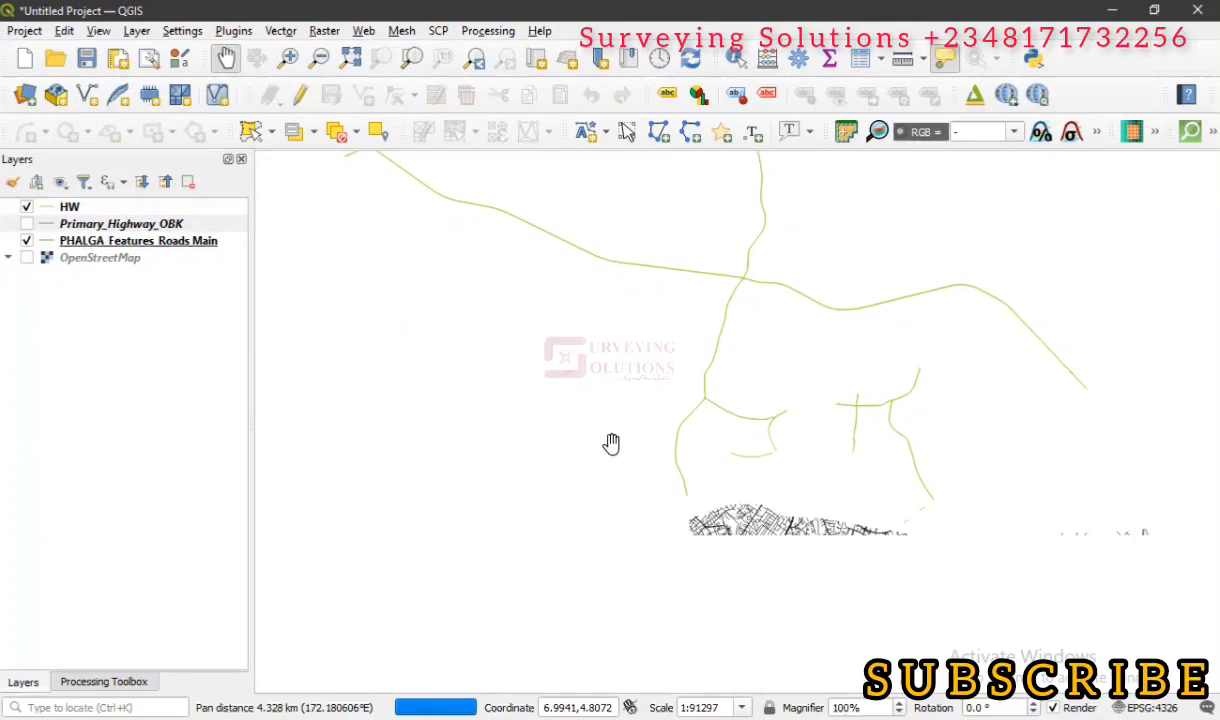
pyautogui.moveTo(778, 552); pyautogui.dragTo(665, 315)
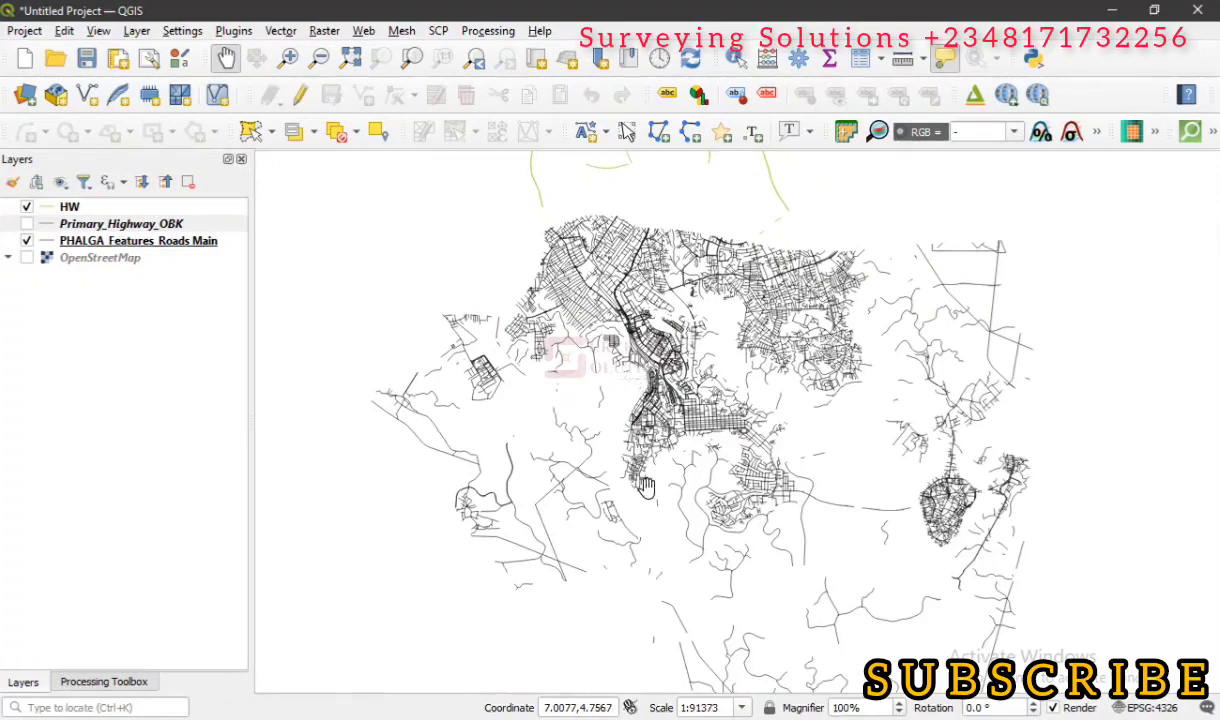
pyautogui.moveTo(537, 301); pyautogui.dragTo(612, 570)
pyautogui.moveTo(535, 310); pyautogui.dragTo(578, 428)
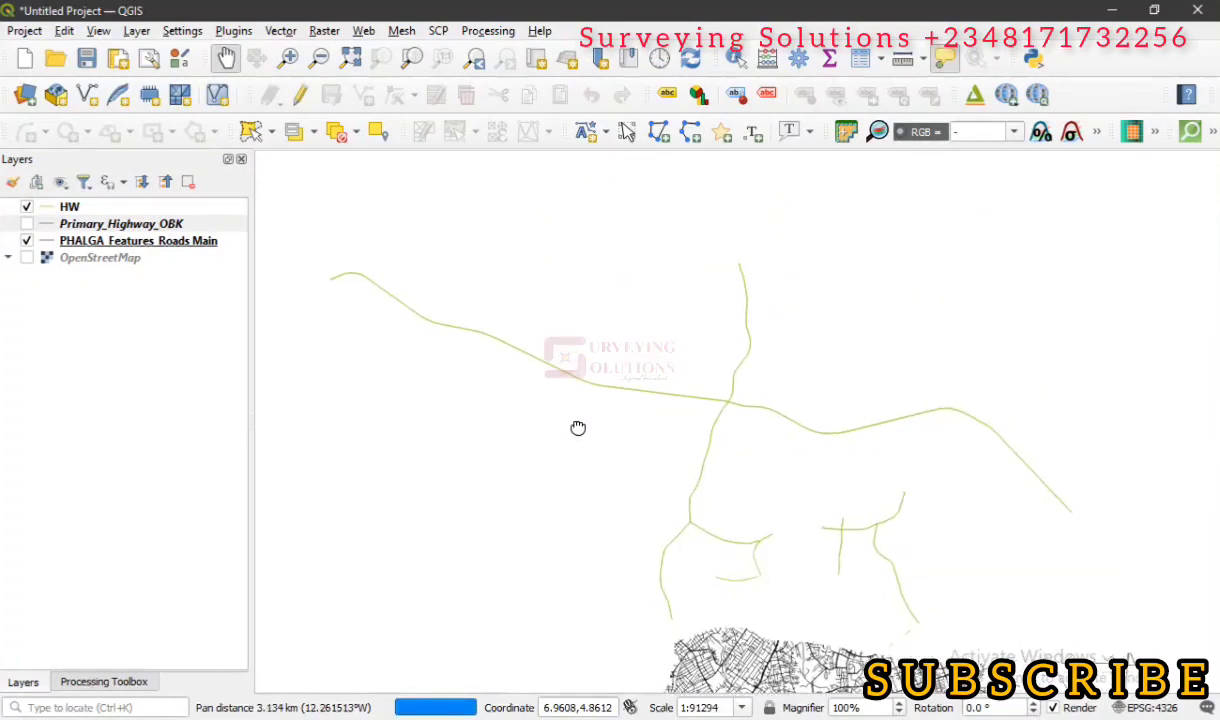
# Turn the Primary_Highway_OBK layer back on and hide the HW layer.
pyautogui.click(104, 226)
pyautogui.click(26, 224)
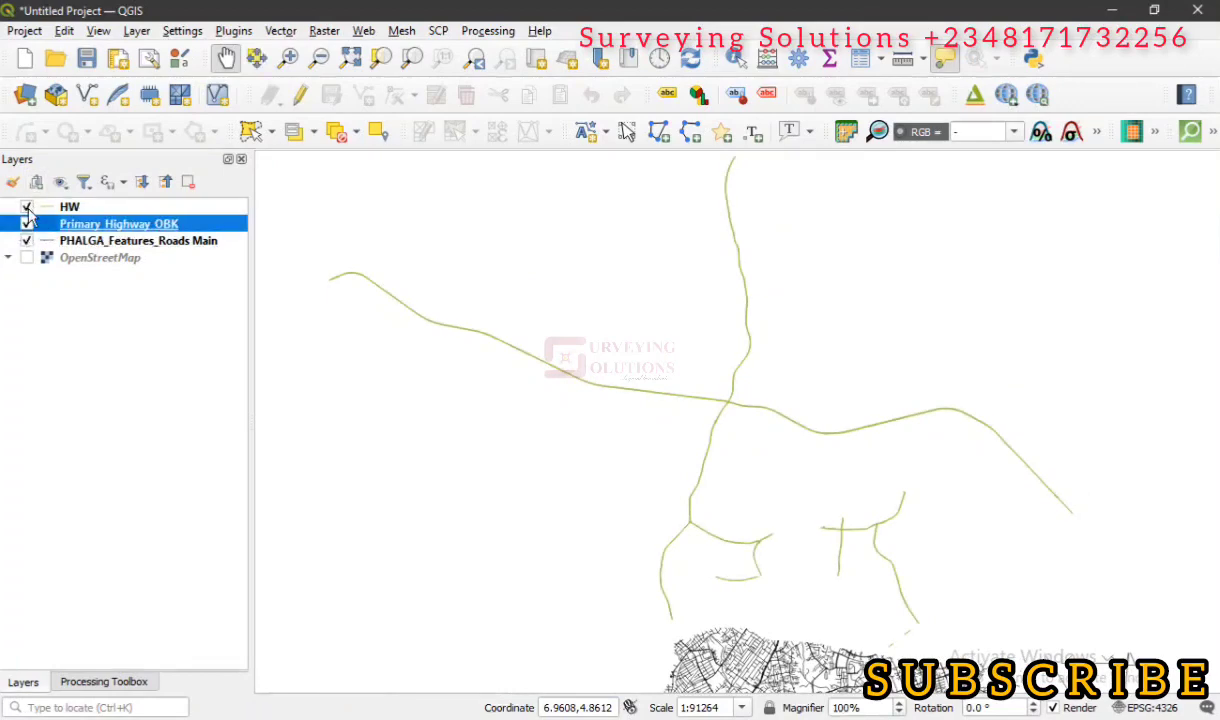
pyautogui.click(26, 206)
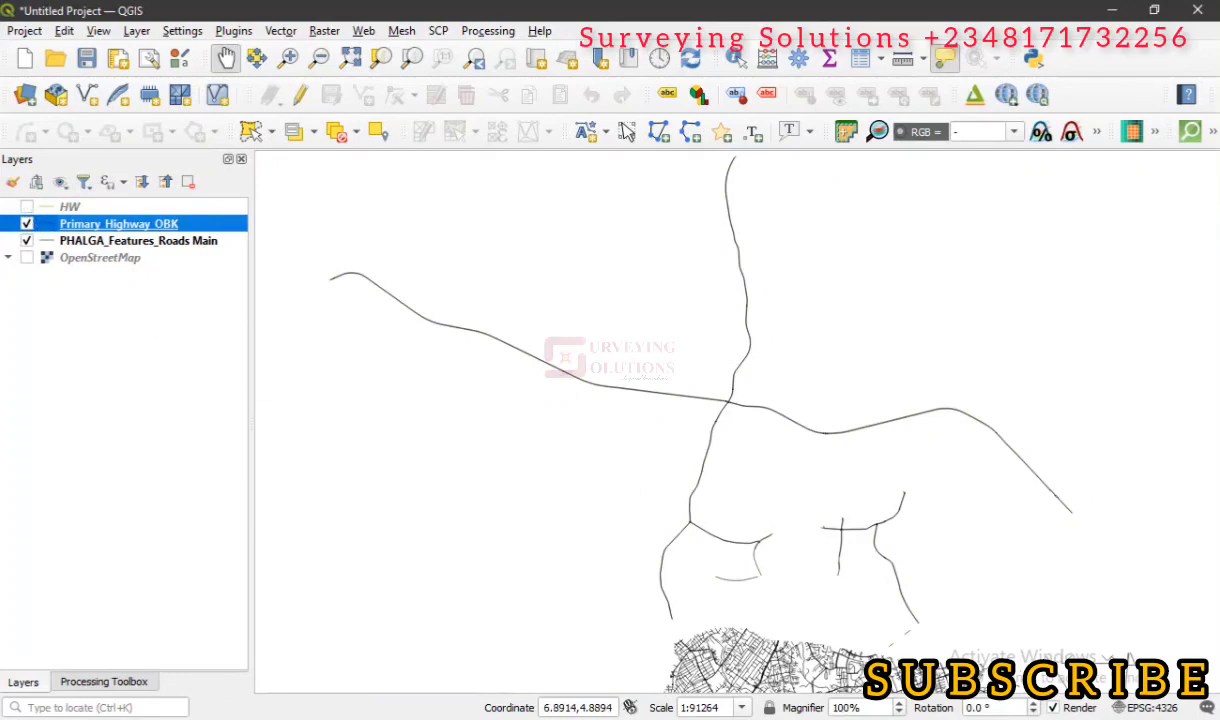
# Open the Primary_Highway_OBK attribute table maximized and scroll across its columns.
pyautogui.rightClick(111, 229)
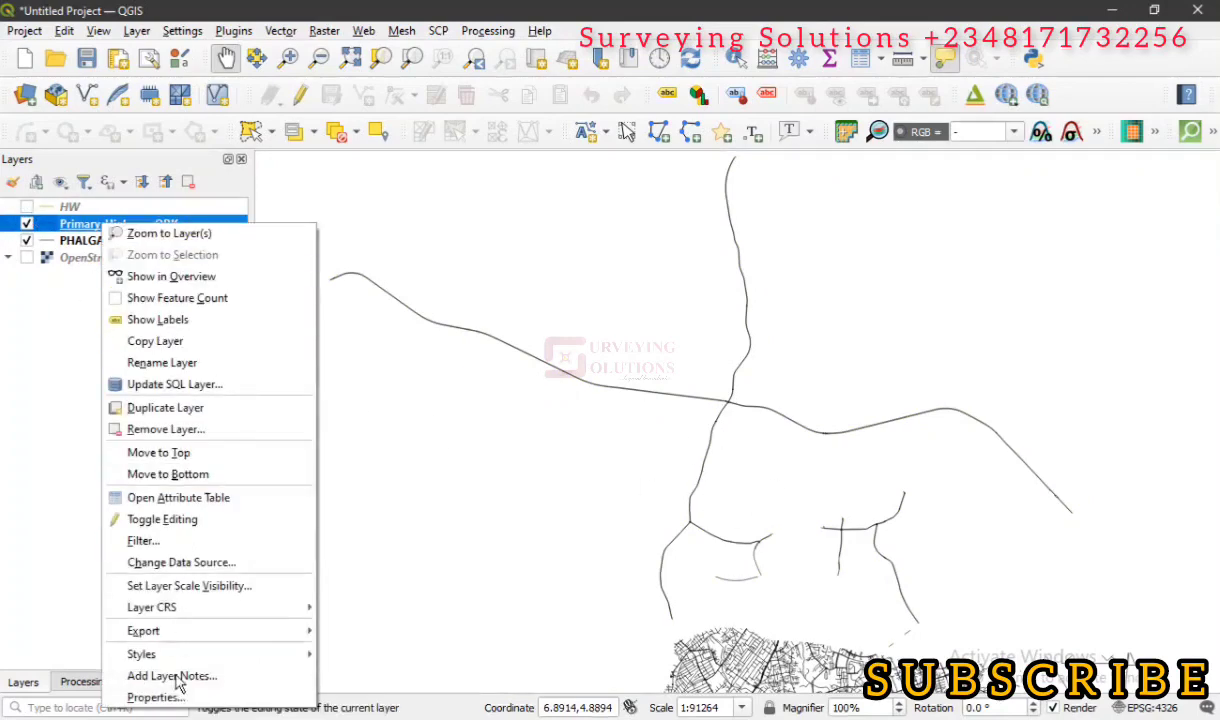
pyautogui.click(168, 498)
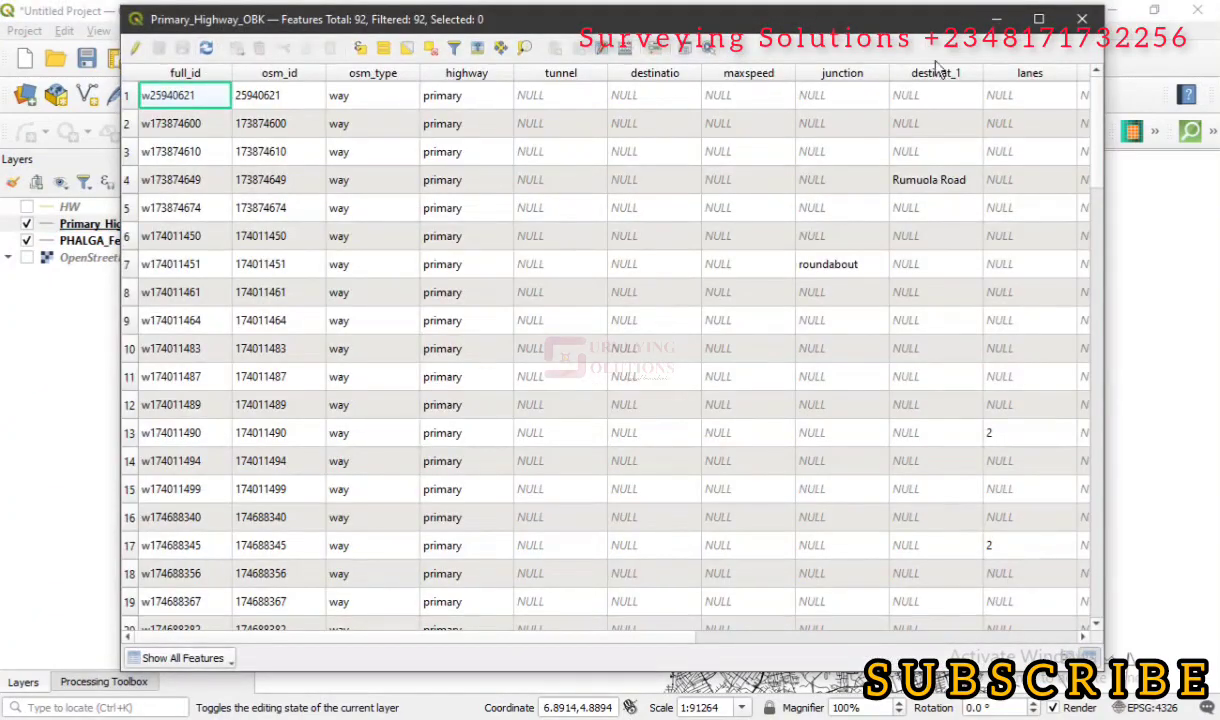
pyautogui.click(1040, 20)
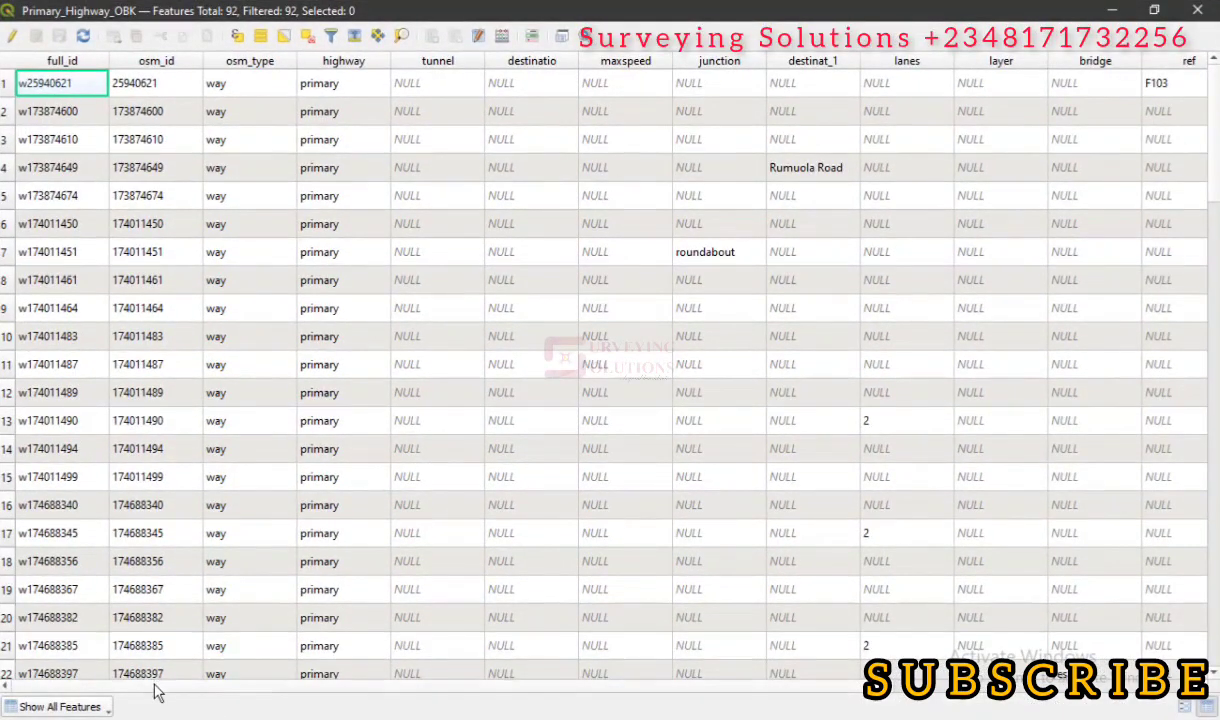
pyautogui.moveTo(155, 686); pyautogui.dragTo(592, 716)
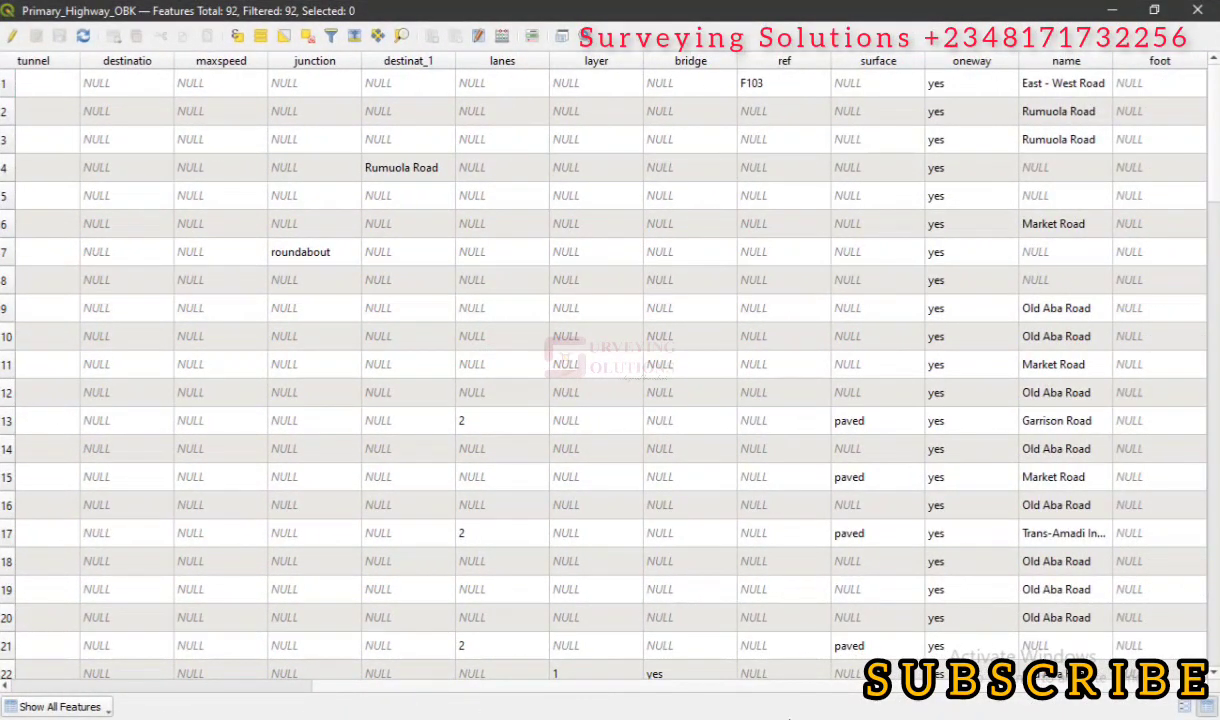
pyautogui.moveTo(745, 718); pyautogui.dragTo(5, 712)
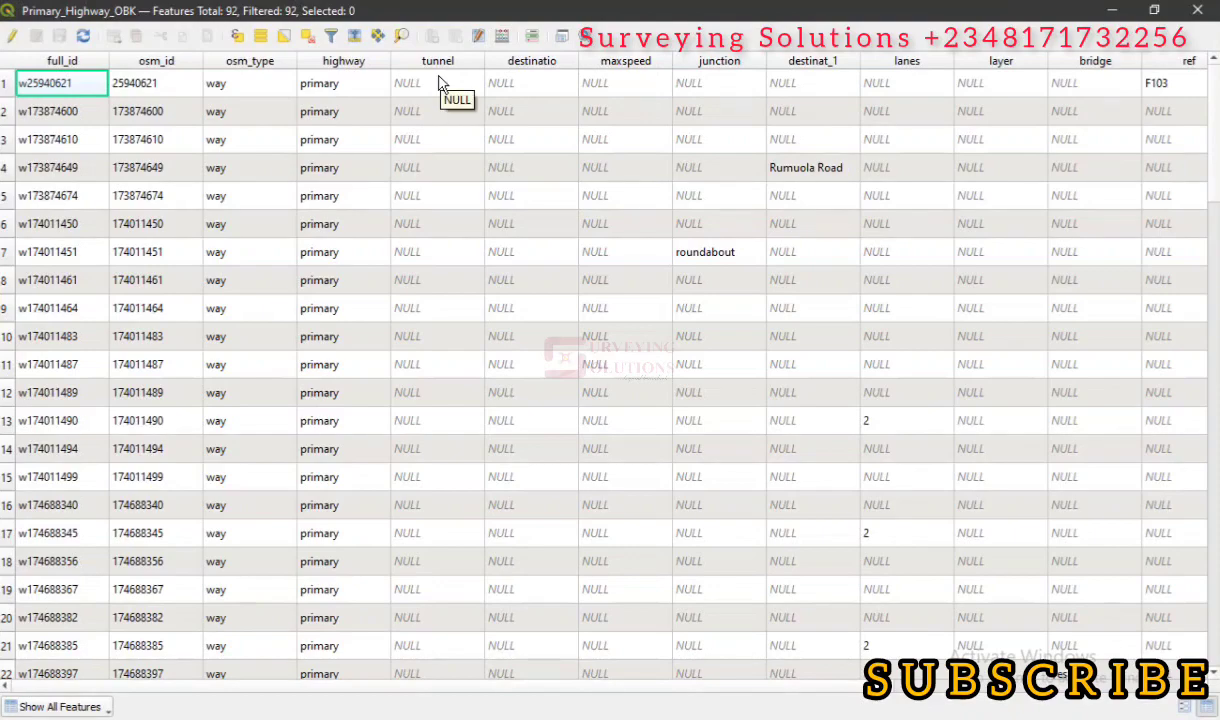
# In the Field Calculator, define a new Decimal number (real) output field named LENGTH.
pyautogui.click(501, 38)
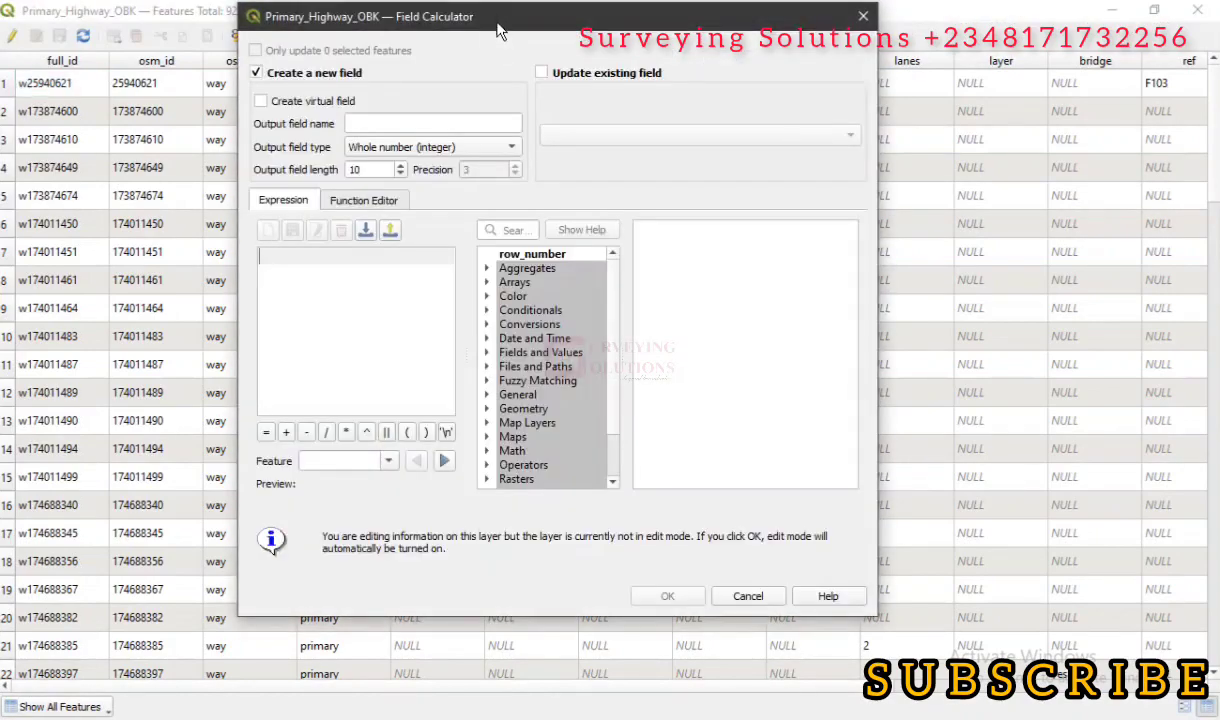
pyautogui.moveTo(500, 32); pyautogui.dragTo(558, 65)
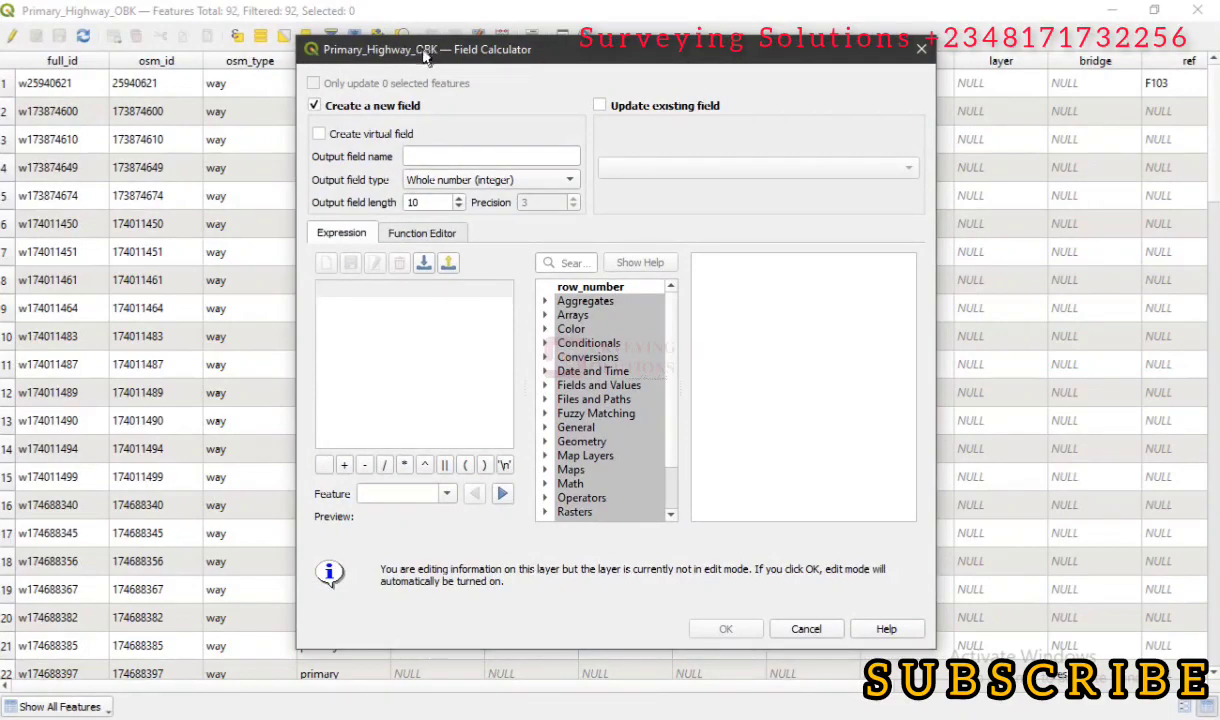
pyautogui.click(422, 159)
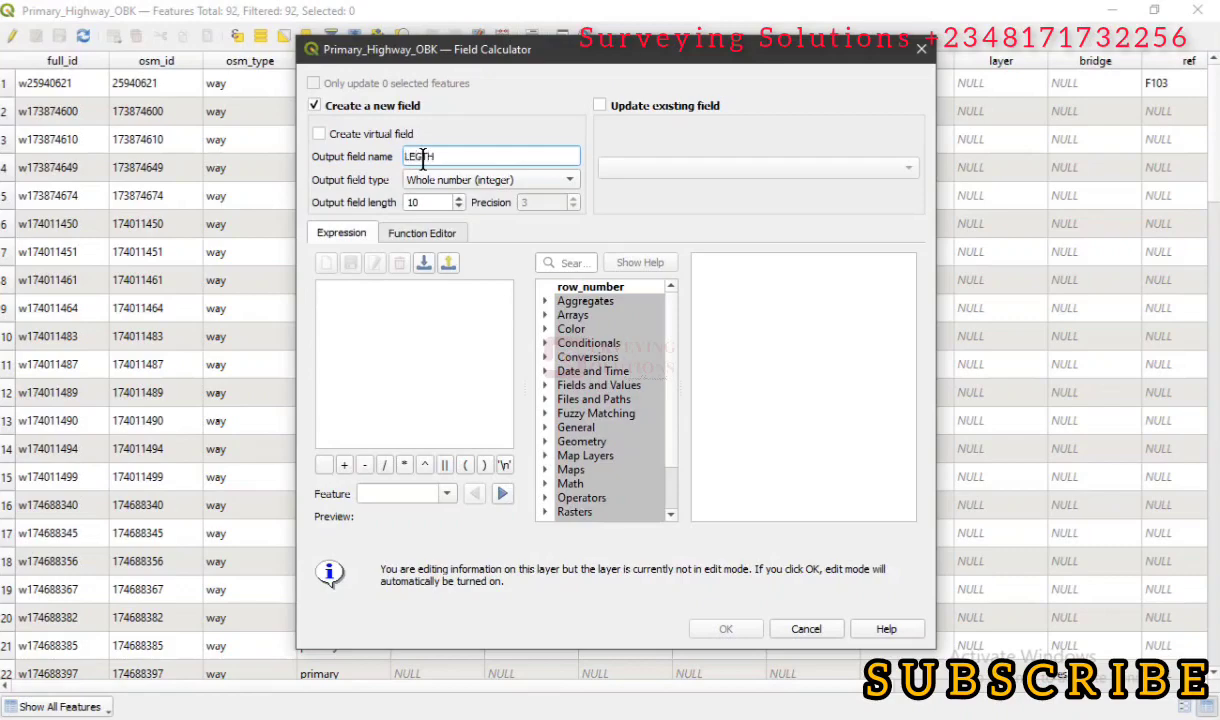
pyautogui.click(415, 158)
pyautogui.write('N')
pyautogui.click(487, 178)
pyautogui.click(507, 222)
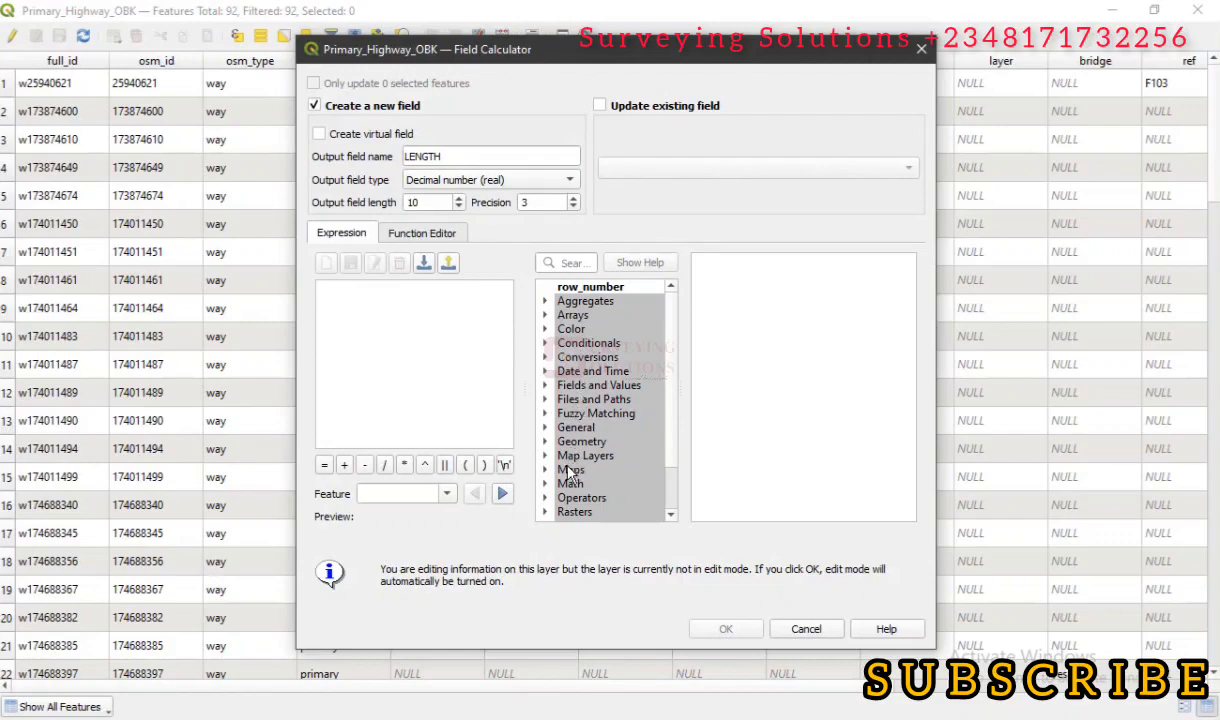
# Insert the Geometry function $length as the expression, previewing 34.87249449395988.
pyautogui.scroll(-1, 566, 455)
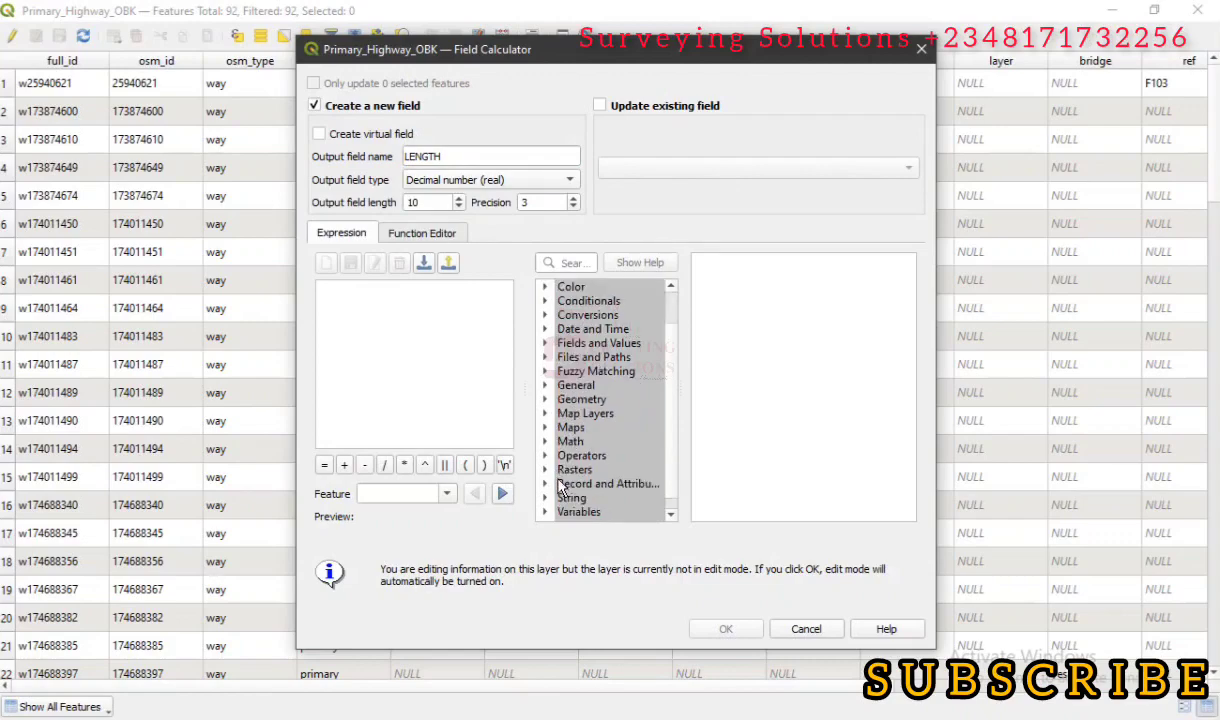
pyautogui.click(547, 400)
pyautogui.scroll(-5, 598, 474)
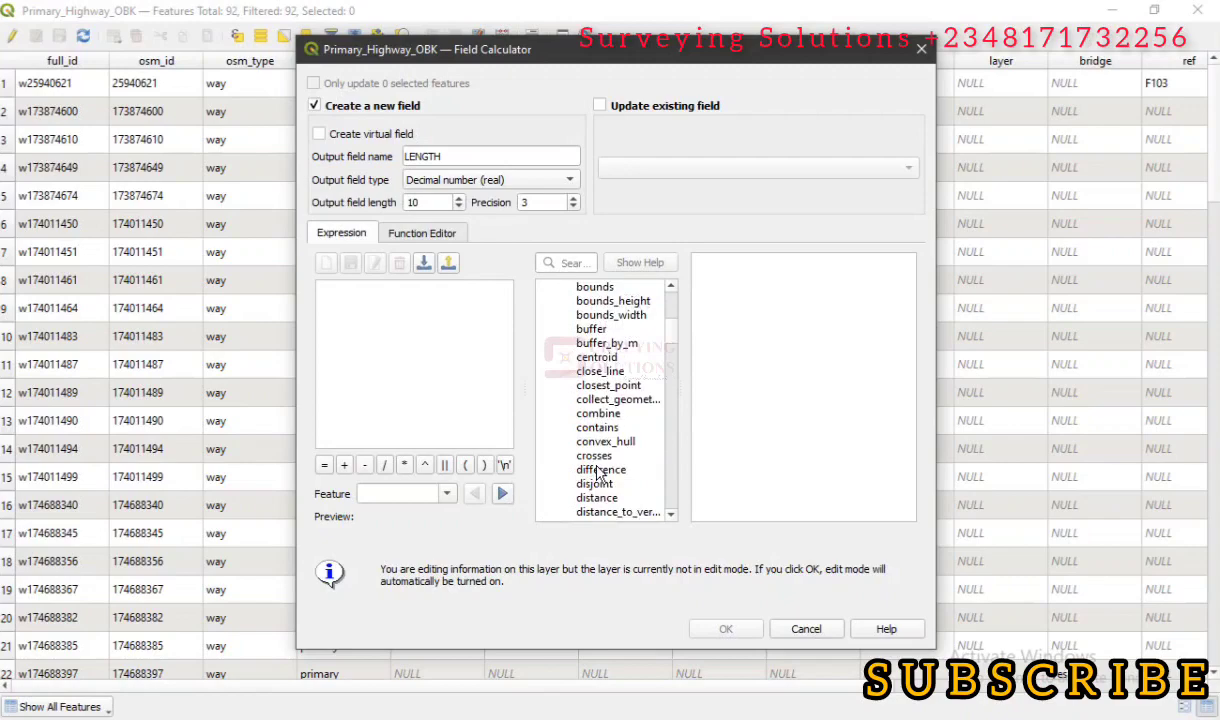
pyautogui.scroll(-4, 598, 474)
pyautogui.scroll(-5, 598, 474)
pyautogui.scroll(-2, 597, 470)
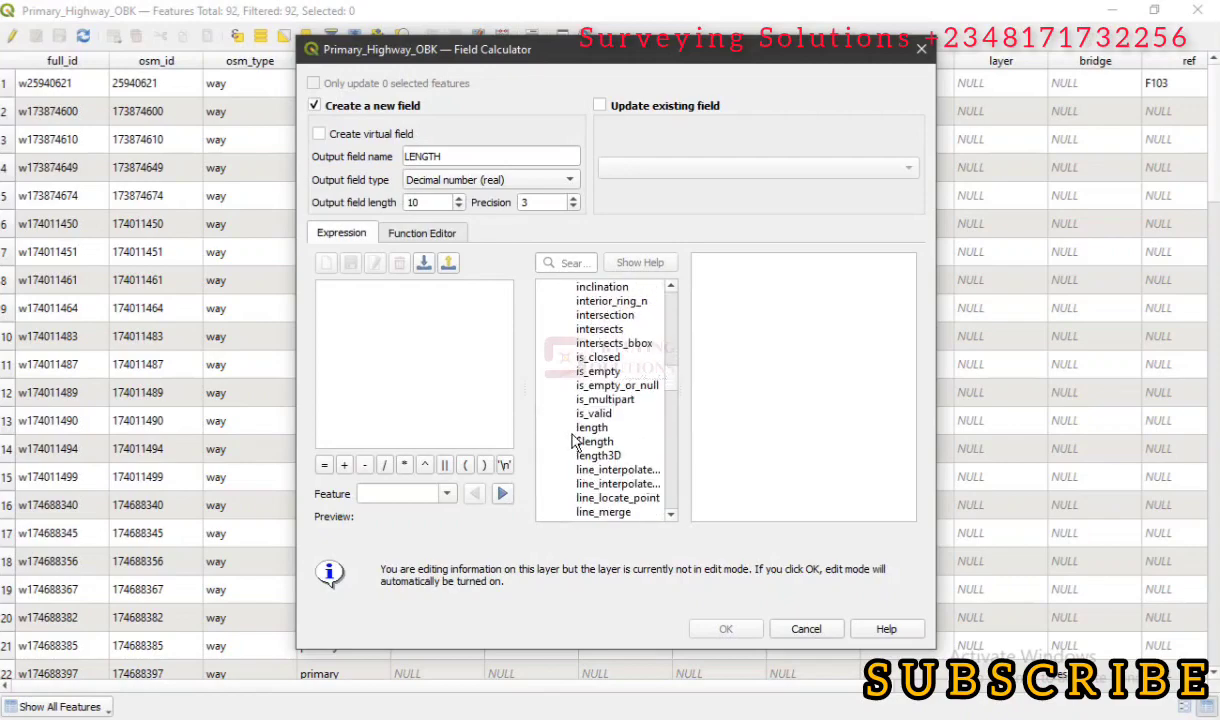
pyautogui.doubleClick(590, 442)
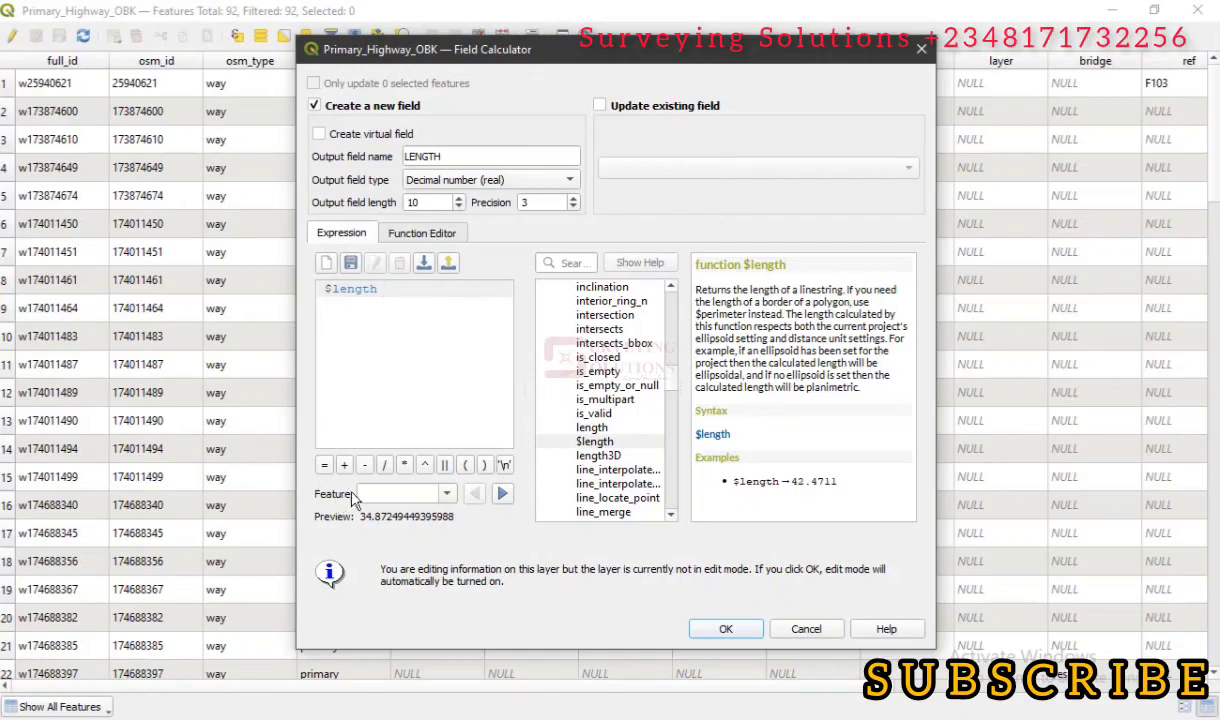
# Calculate the LENGTH field and check the new column, e.g. 2115.513 for East - West Road.
pyautogui.click(727, 630)
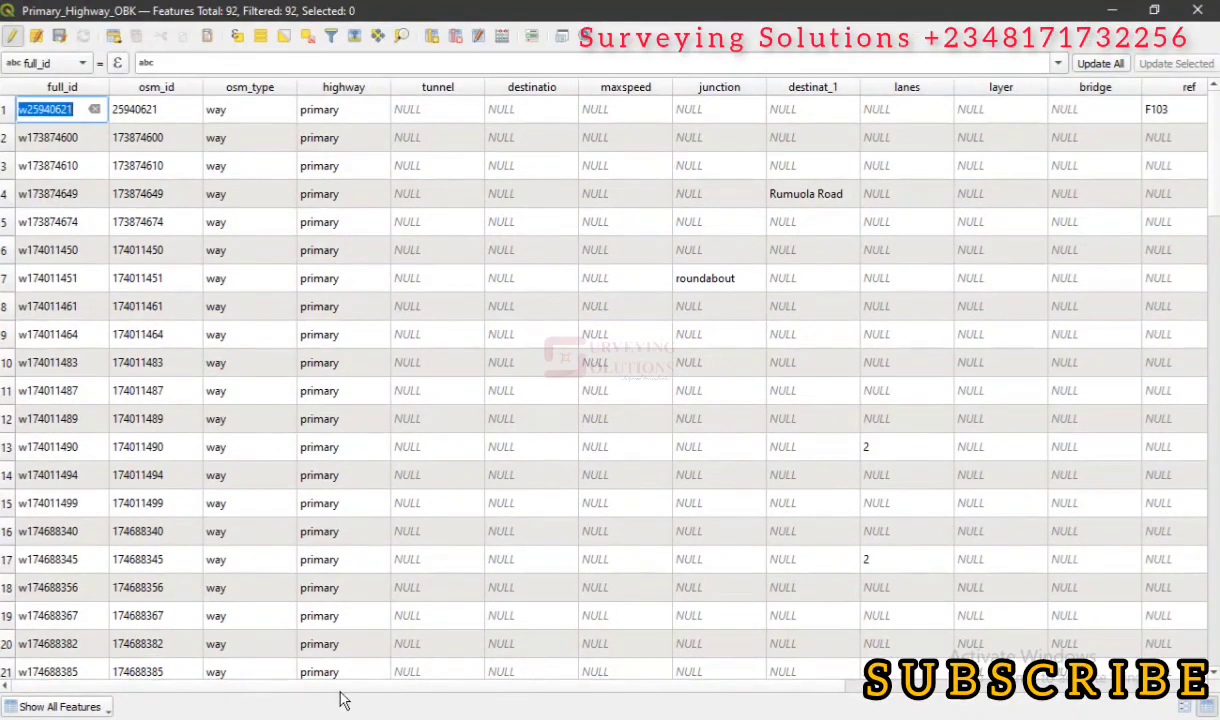
pyautogui.hscroll(5, 354, 690)
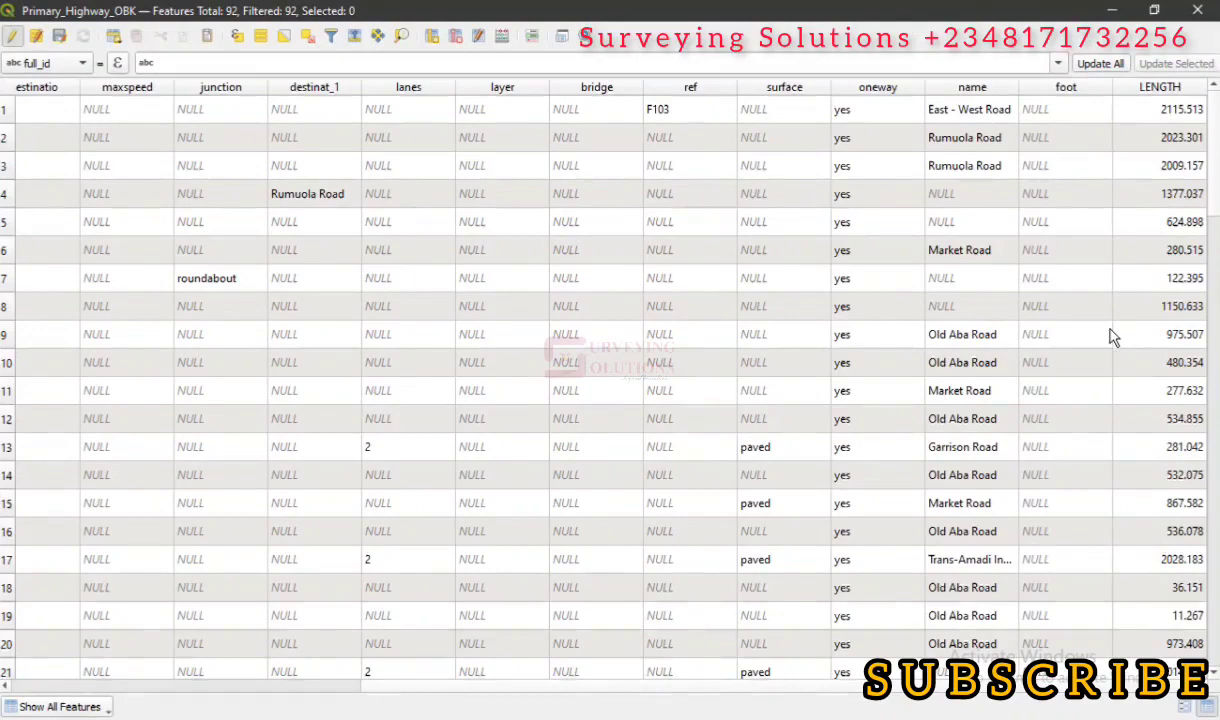
pyautogui.scroll(-7, 1110, 333)
pyautogui.scroll(-5, 1113, 334)
pyautogui.scroll(12, 1113, 334)
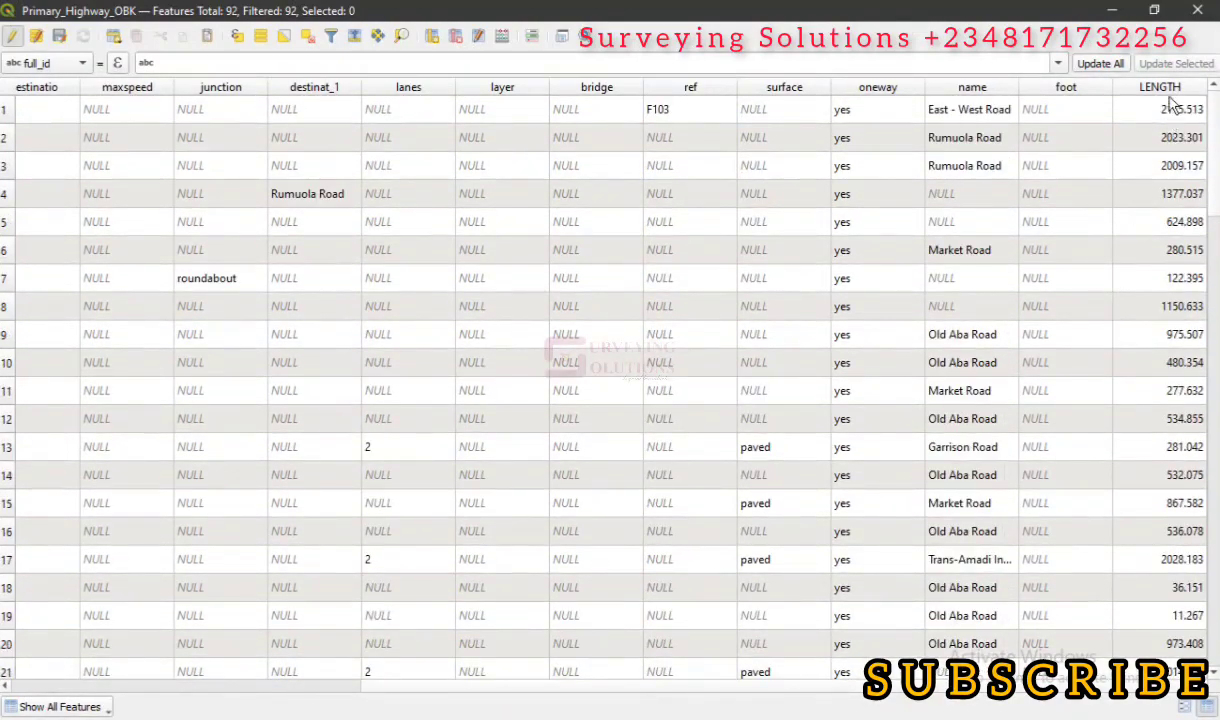
# Sort the table by LENGTH descending and select the top row, East - West Road.
pyautogui.click(1160, 88)
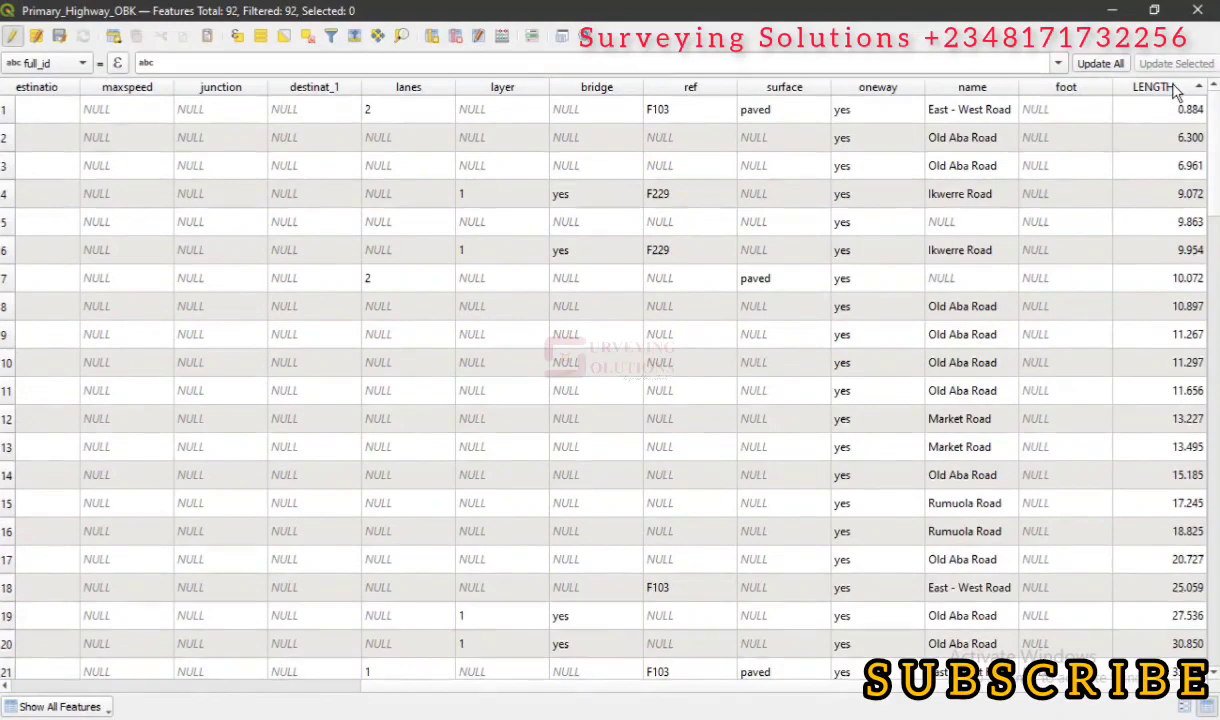
pyautogui.click(1175, 88)
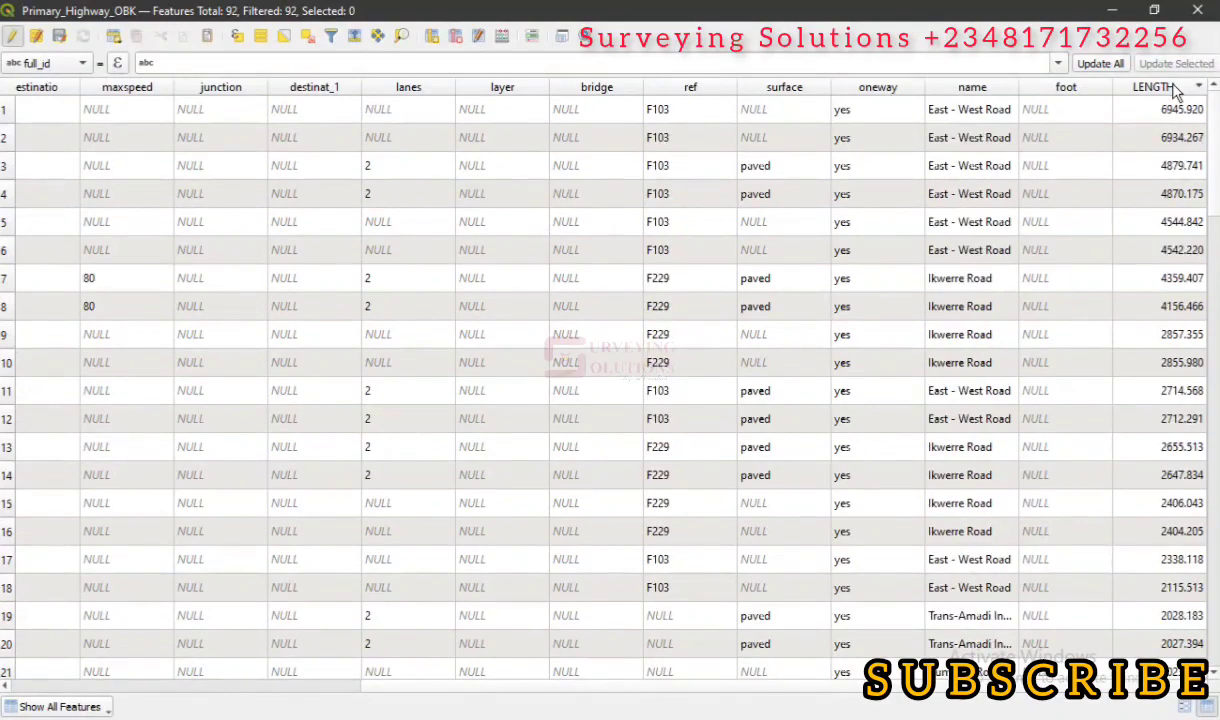
pyautogui.click(31, 108)
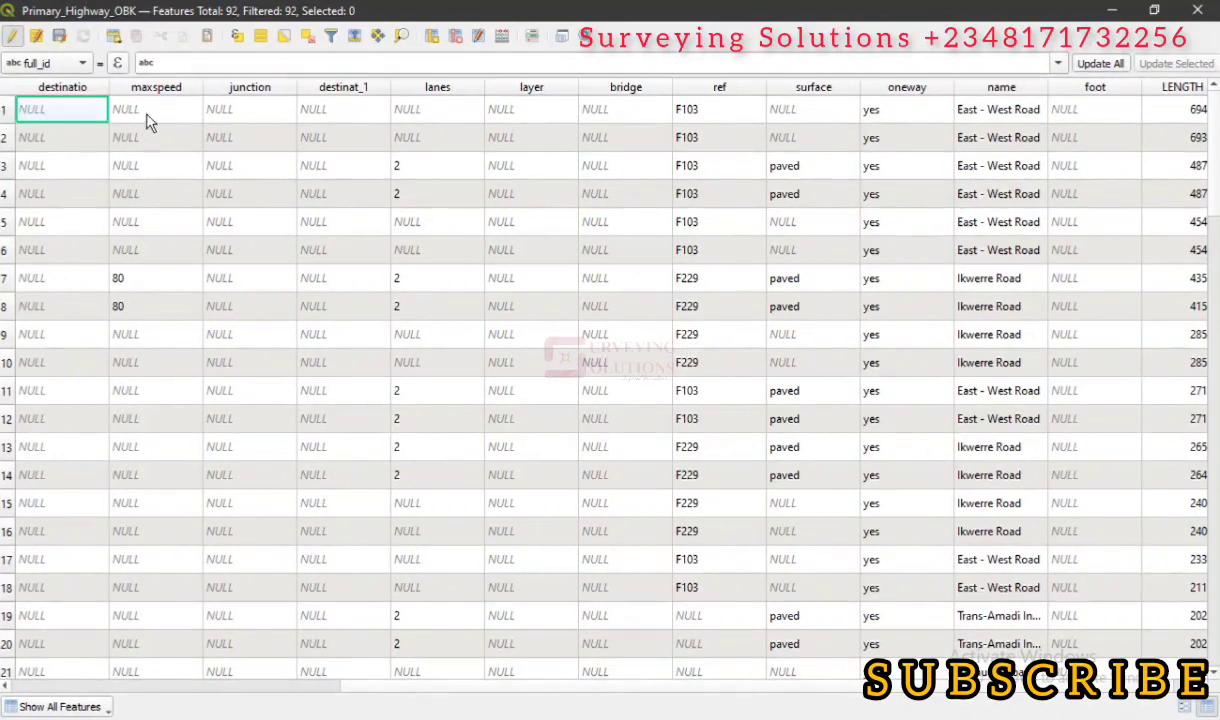
pyautogui.click(8, 109)
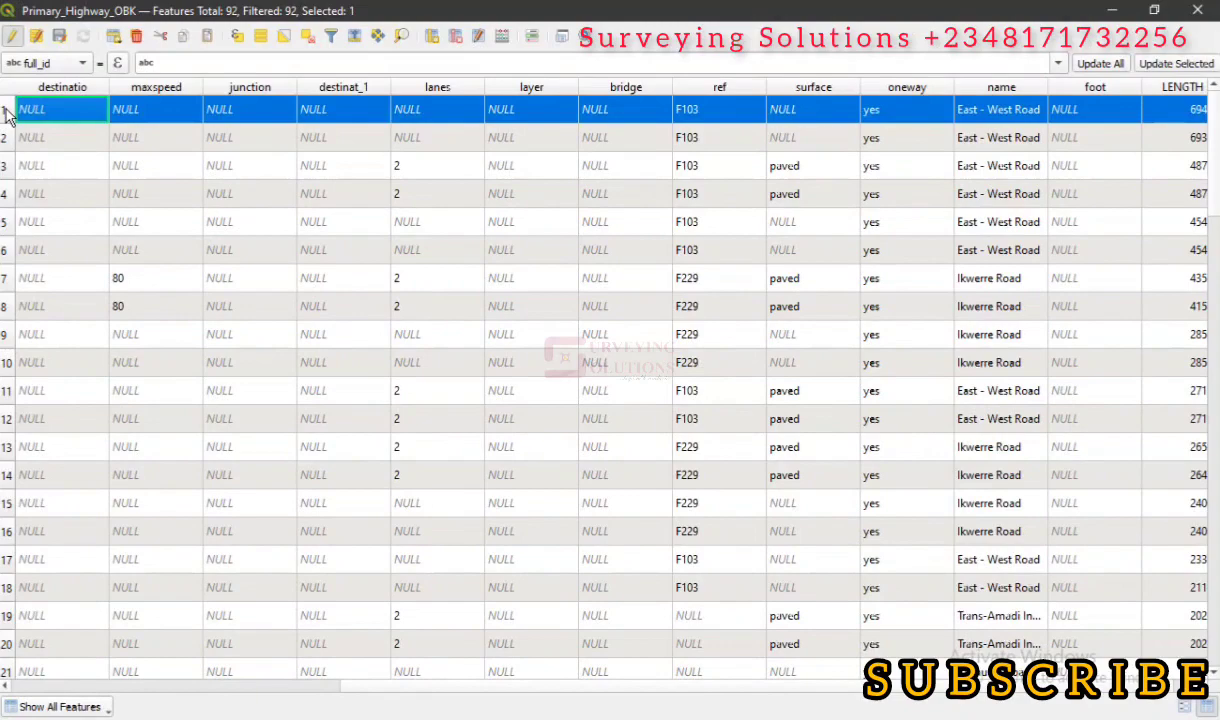
# Zoom the map to the selected road, then return to the attribute table.
pyautogui.rightClick(82, 118)
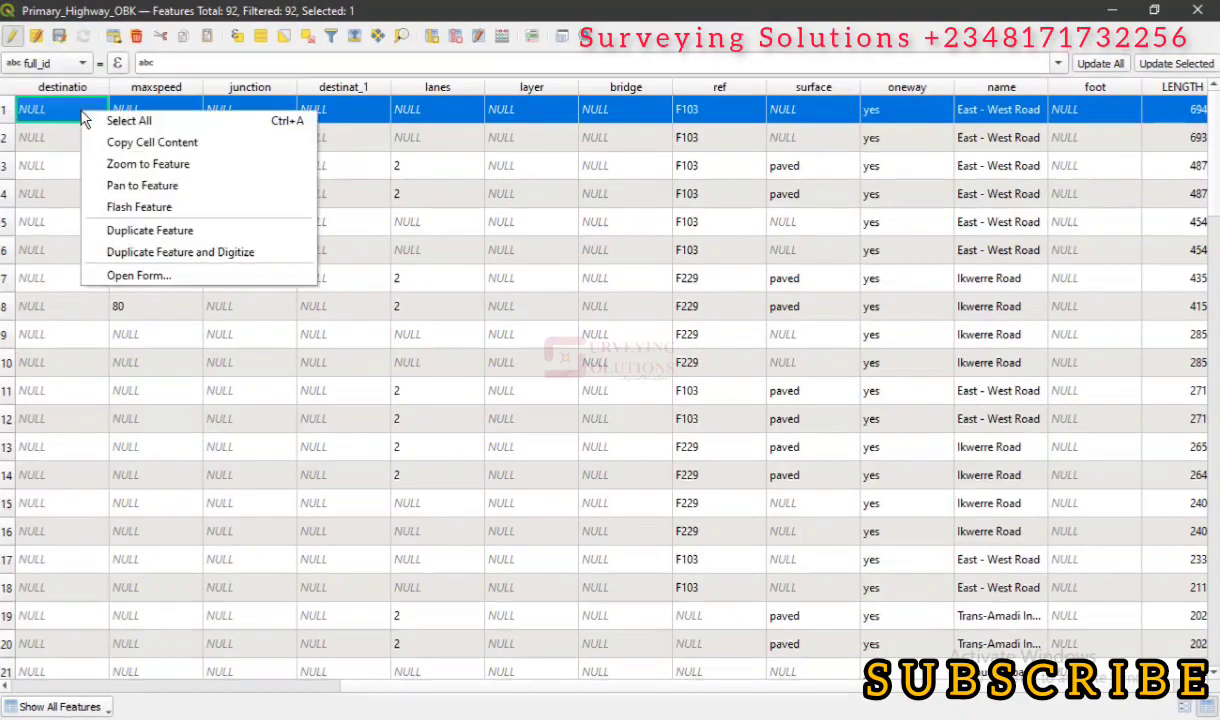
pyautogui.click(170, 166)
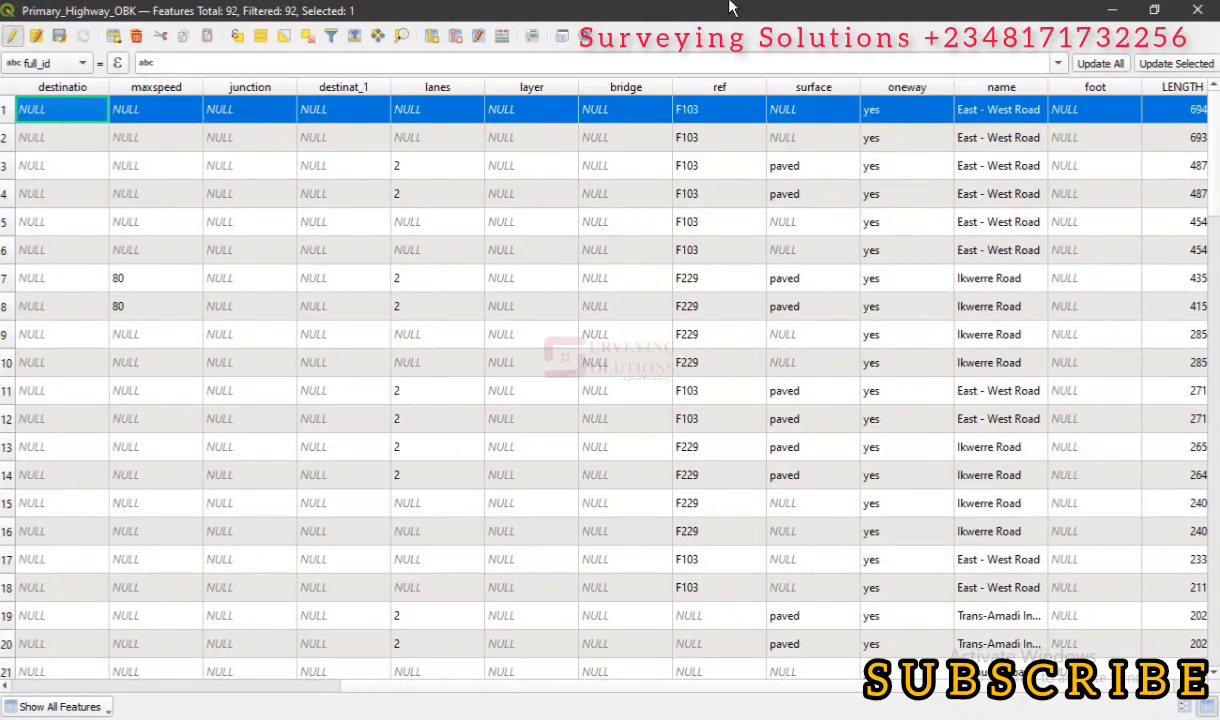
pyautogui.click(1112, 11)
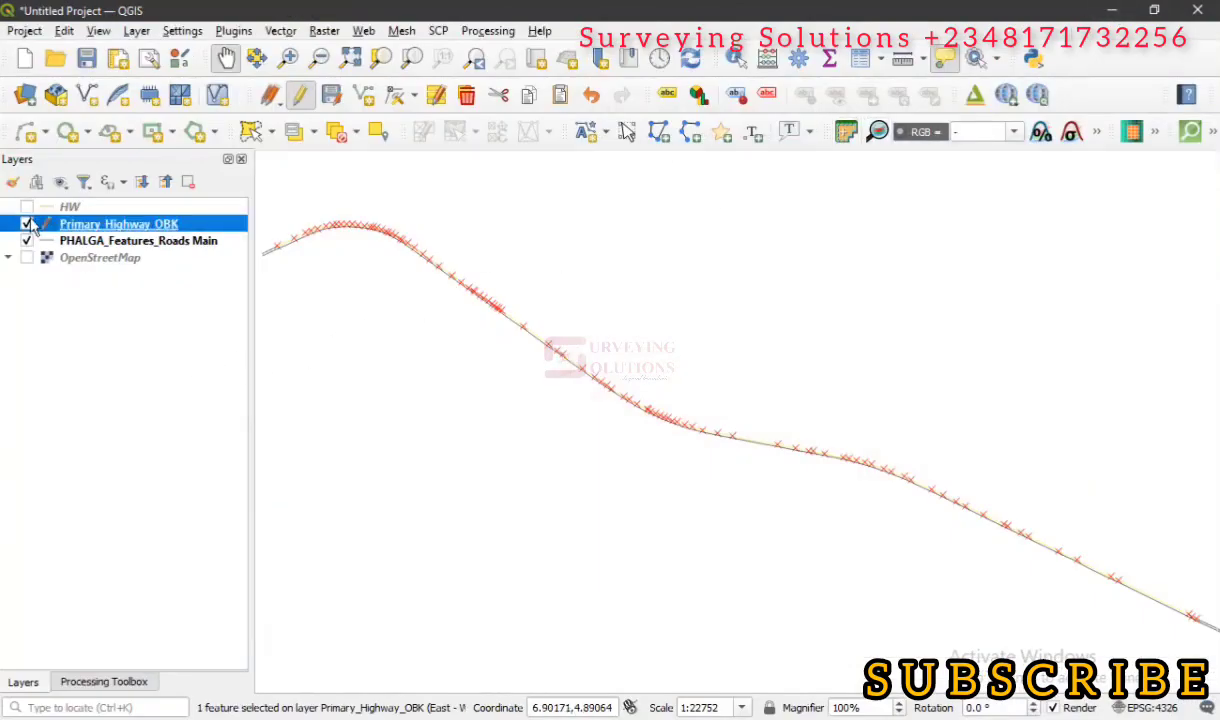
pyautogui.scroll(-1, 524, 337)
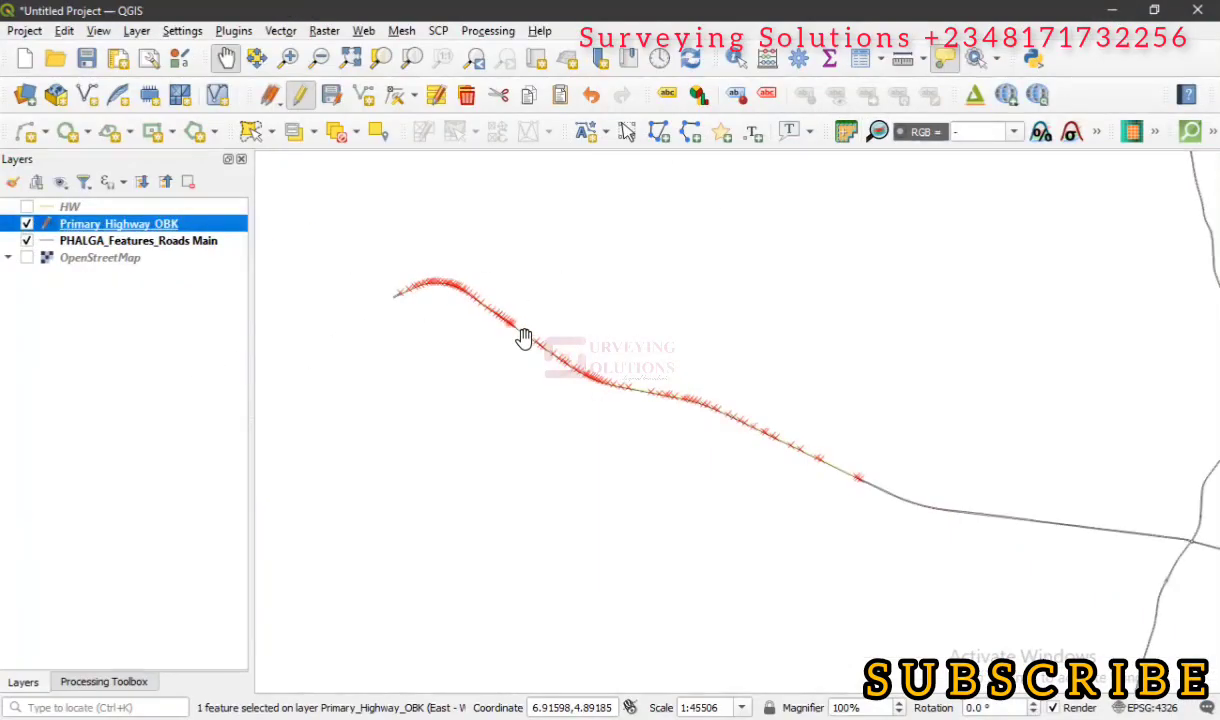
pyautogui.click(1216, 232)
pyautogui.click(1087, 274)
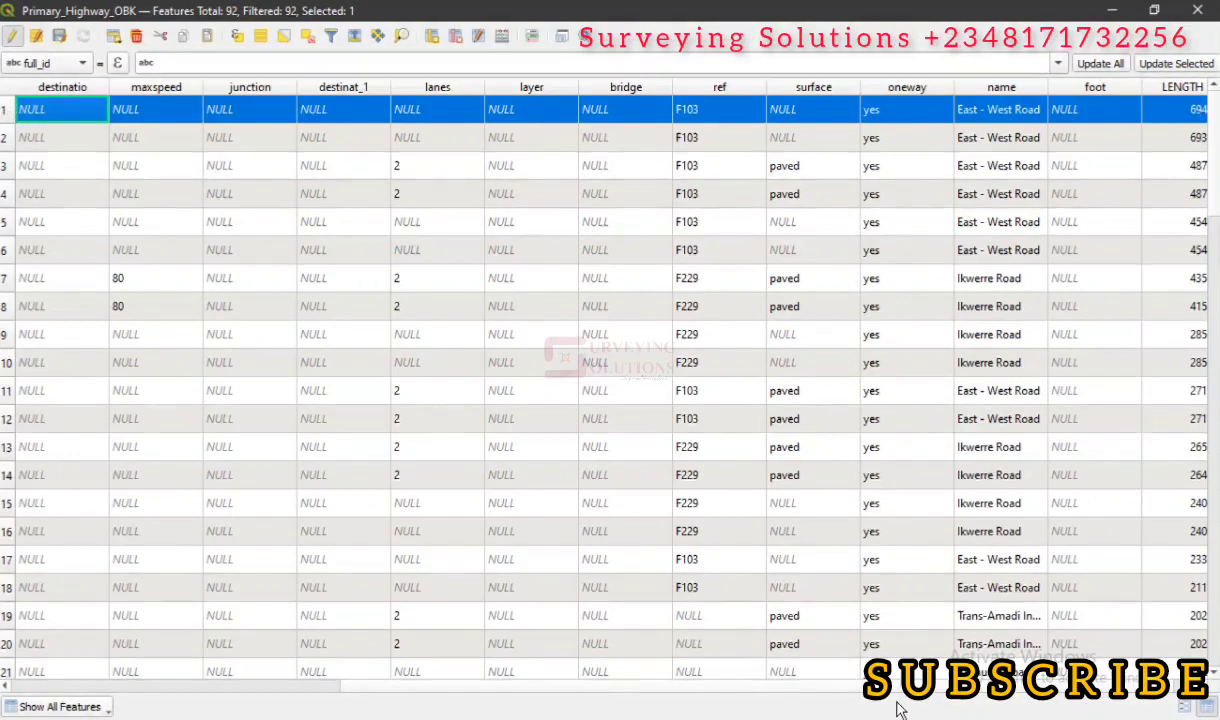
pyautogui.hscroll(1, 910, 686)
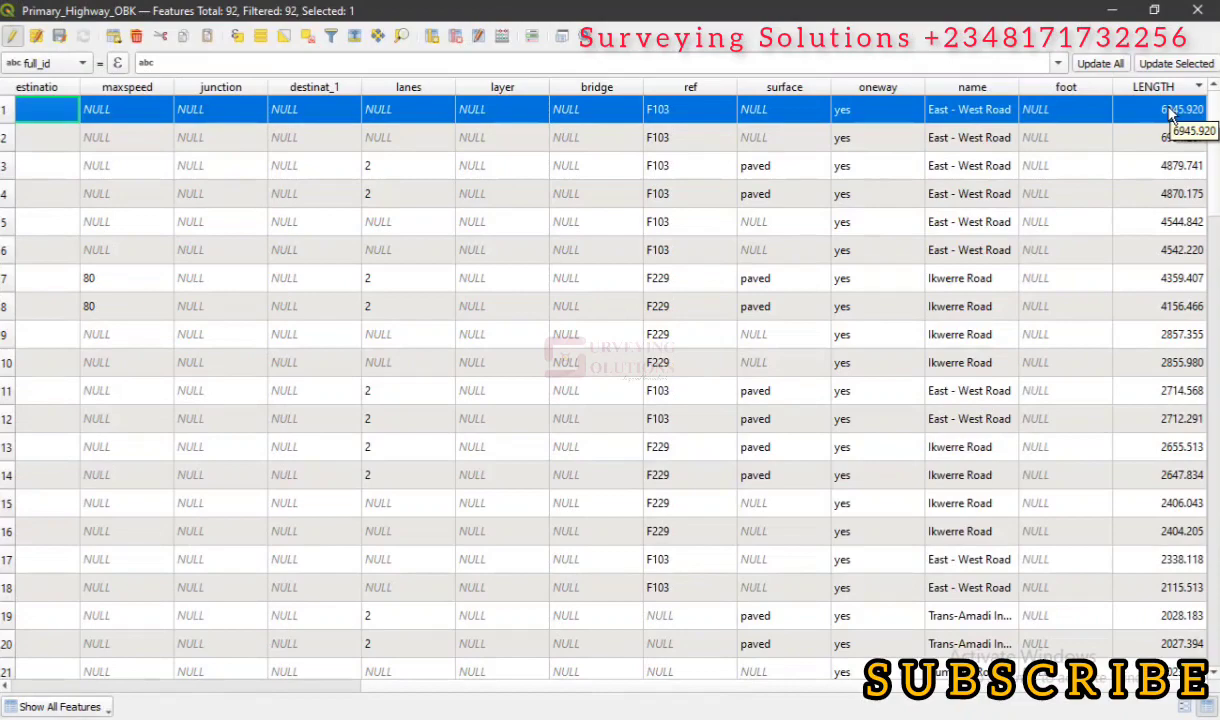
# In the Field Calculator, define a new Decimal number (real) field named LEN(km).
pyautogui.click(502, 38)
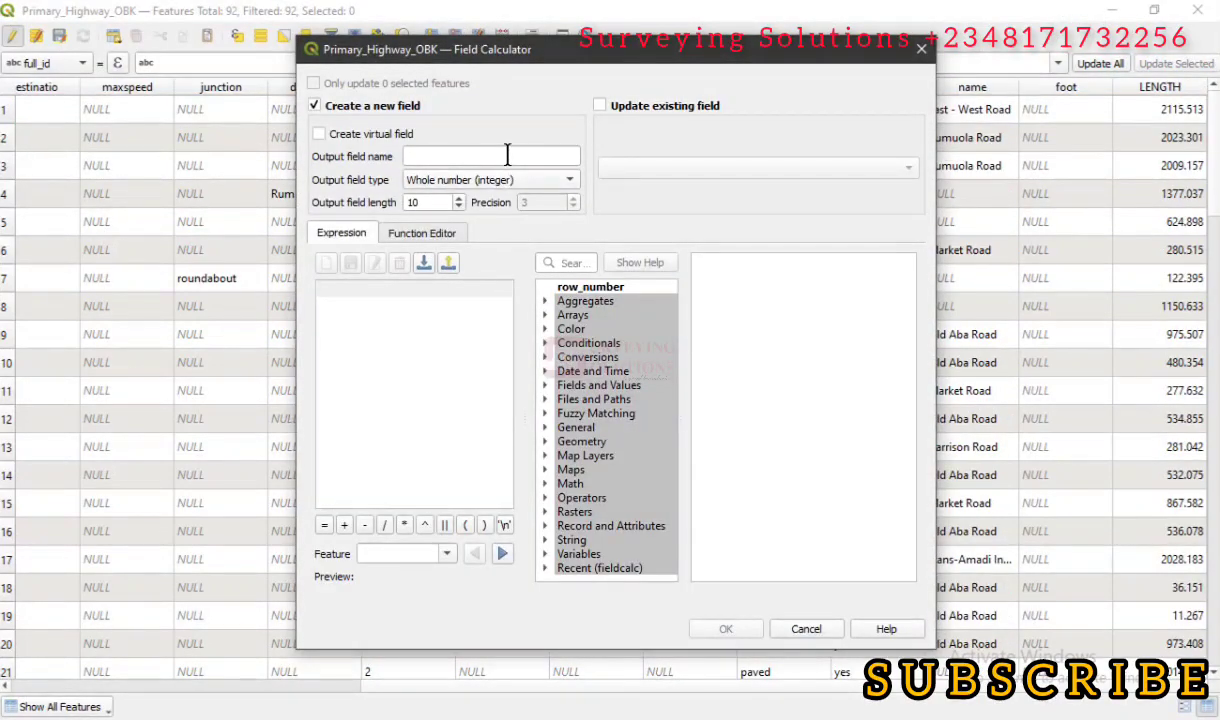
pyautogui.click(506, 154)
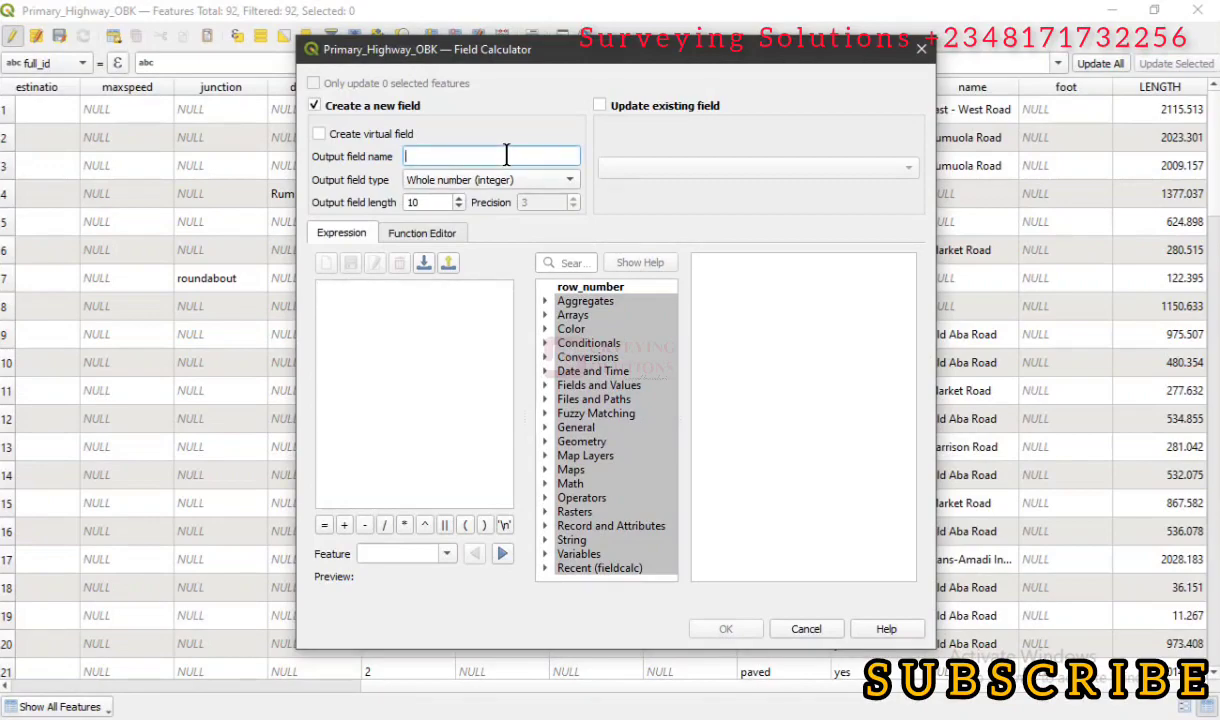
pyautogui.write('LEN(km)')
pyautogui.click(495, 181)
pyautogui.click(490, 222)
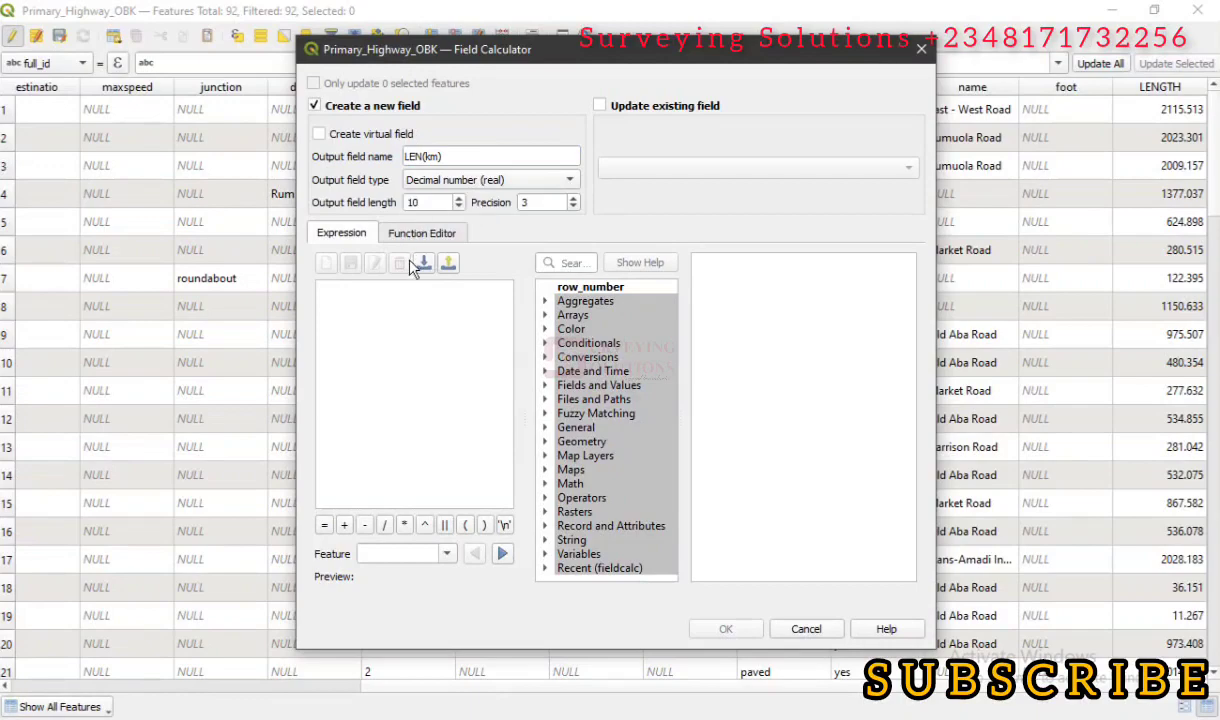
# Set the expression to "LENGTH" / 1000 and calculate the LEN(km) field.
pyautogui.click(546, 386)
pyautogui.click(546, 386)
pyautogui.click(547, 388)
pyautogui.scroll(-5, 569, 440)
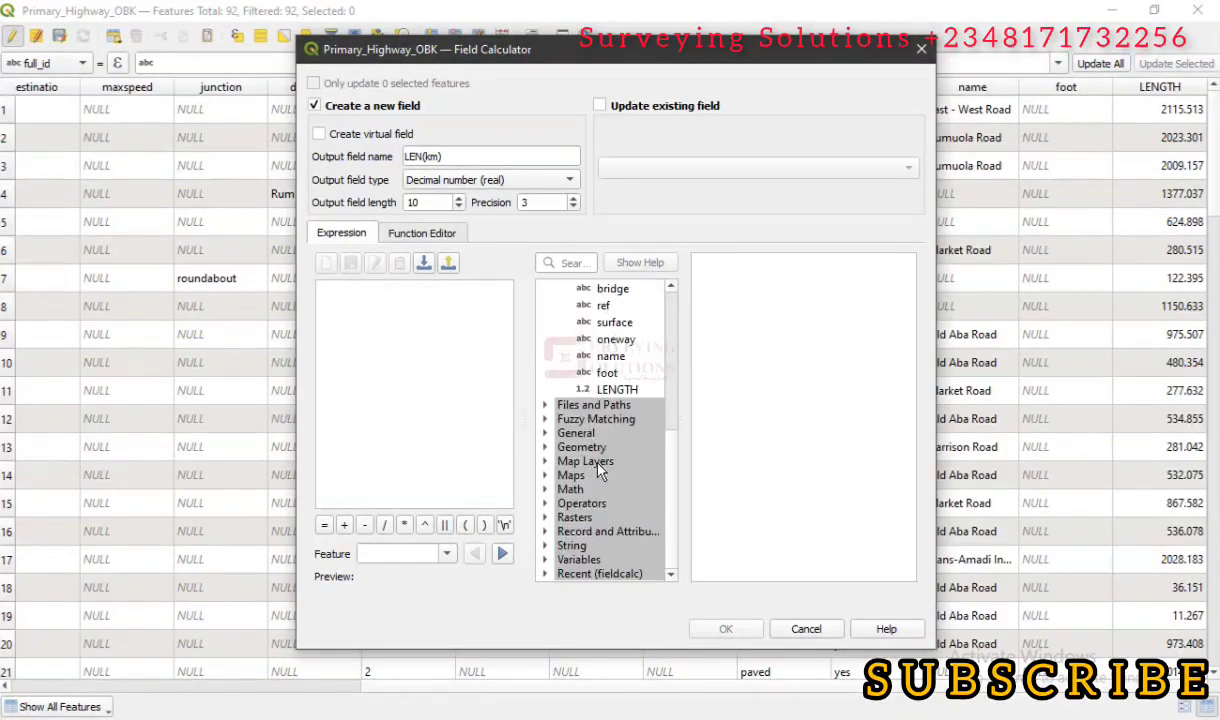
pyautogui.click(617, 390)
pyautogui.doubleClick(619, 392)
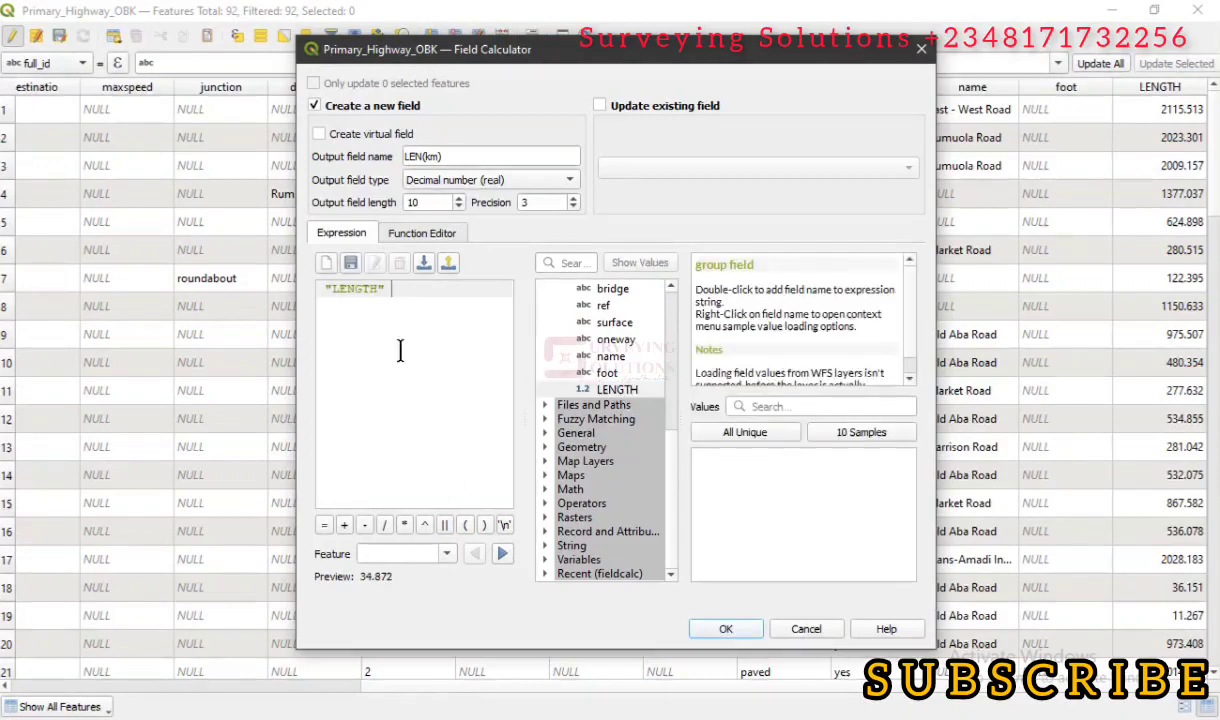
pyautogui.click(386, 526)
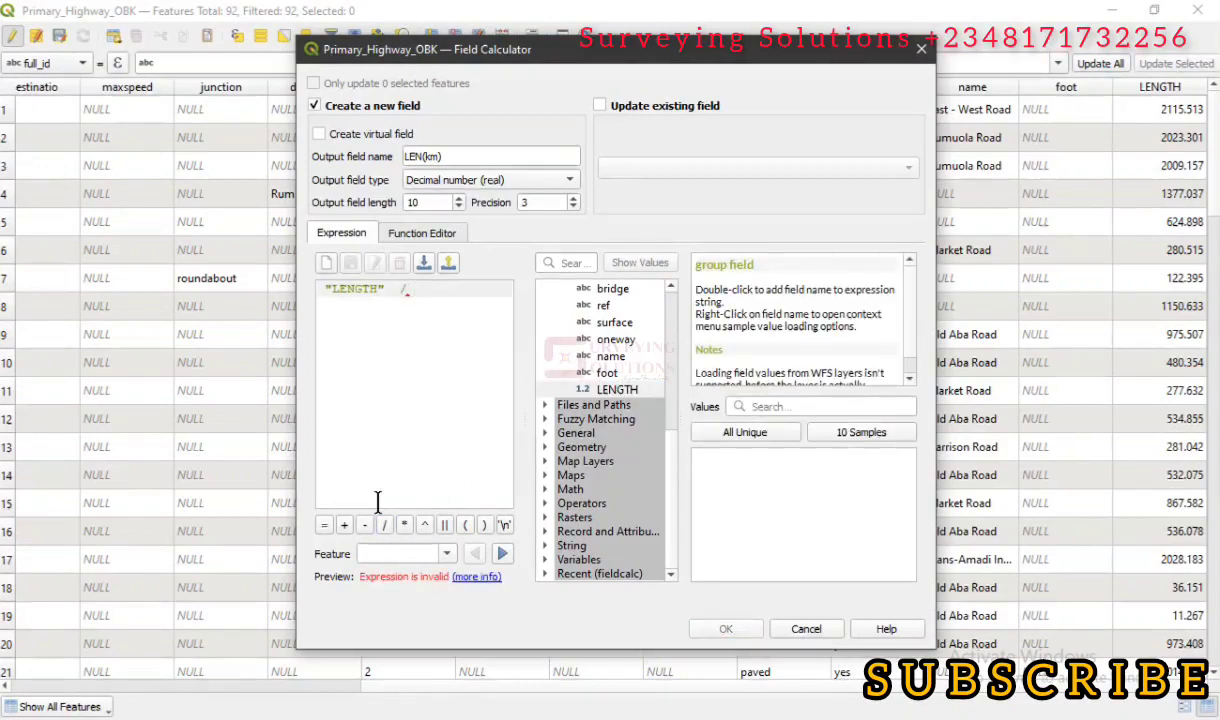
pyautogui.write('1000')
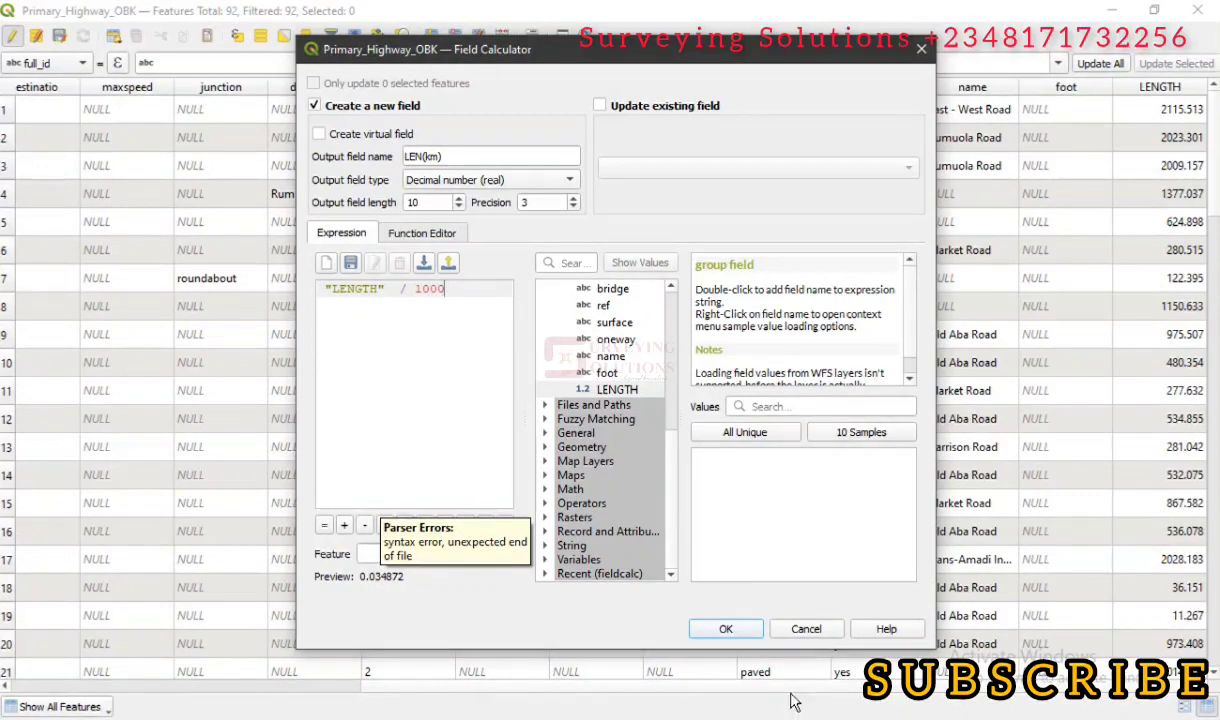
pyautogui.click(727, 629)
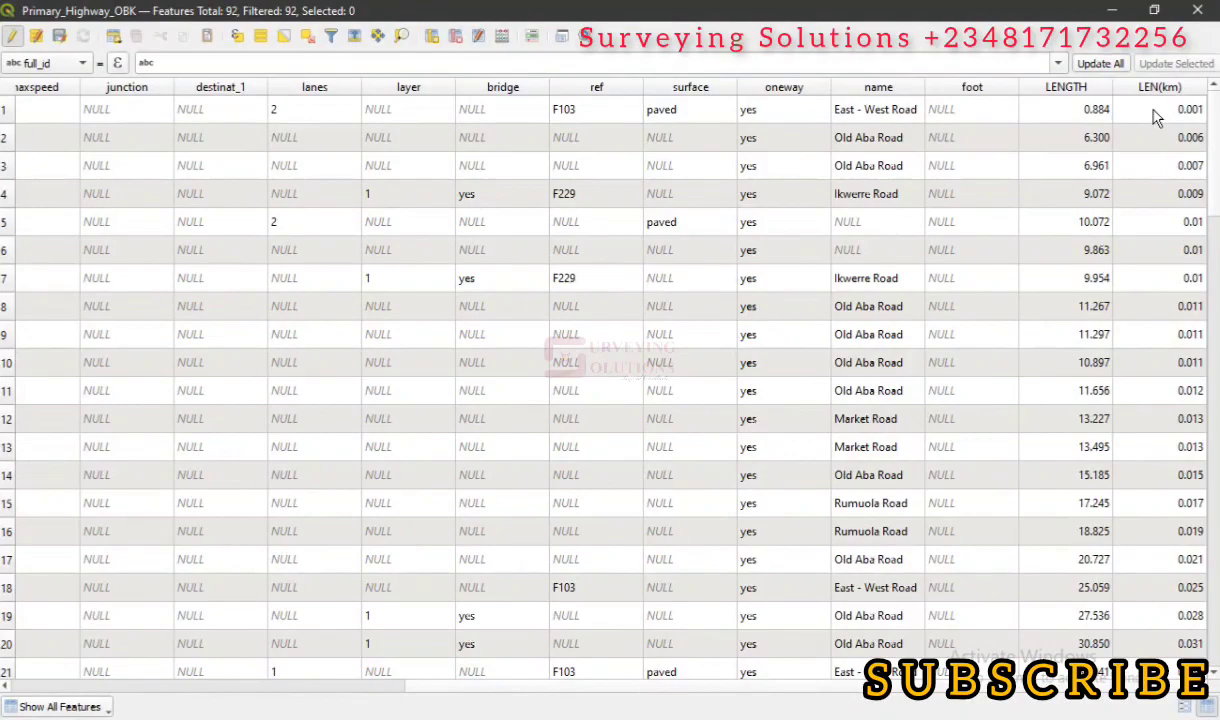
pyautogui.scroll(-11, 1155, 125)
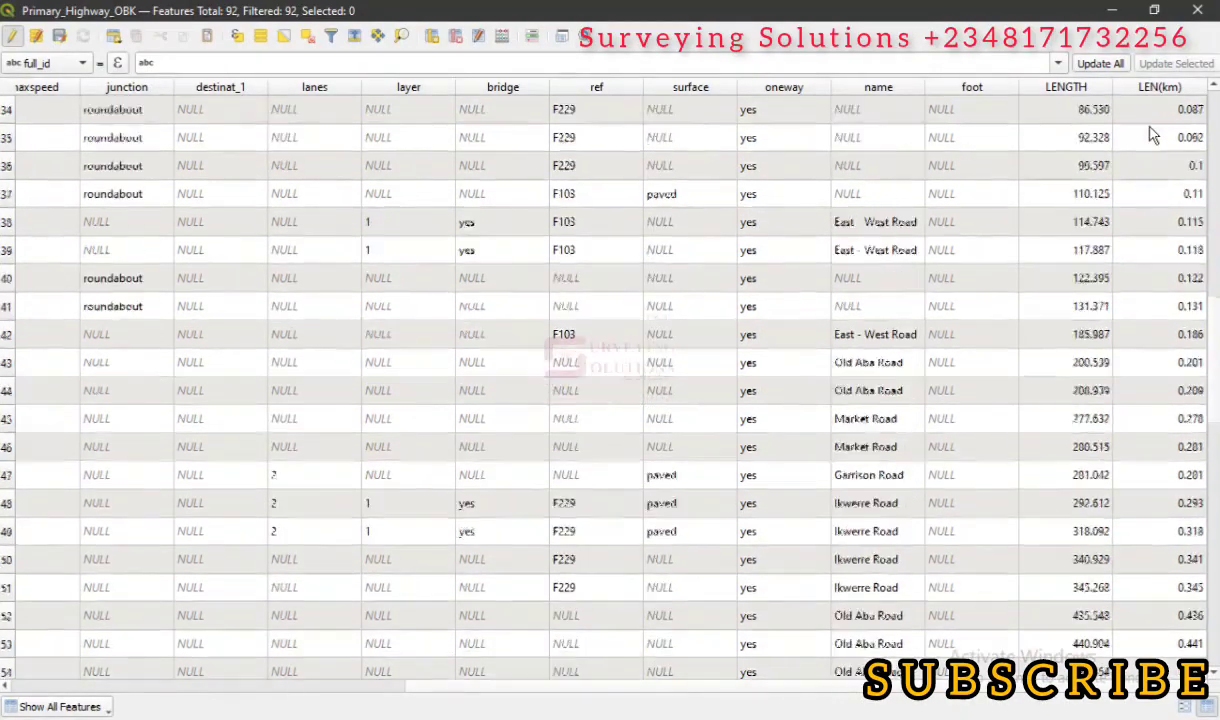
pyautogui.scroll(-13, 1152, 135)
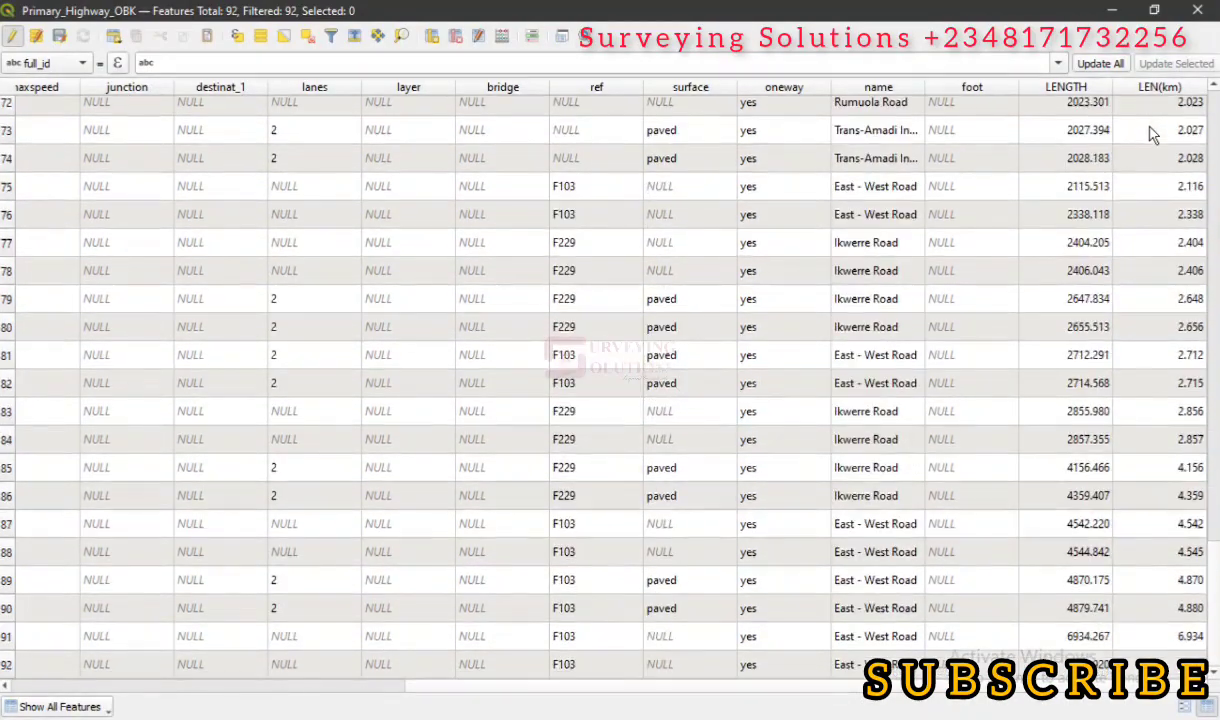
pyautogui.scroll(20, 1152, 135)
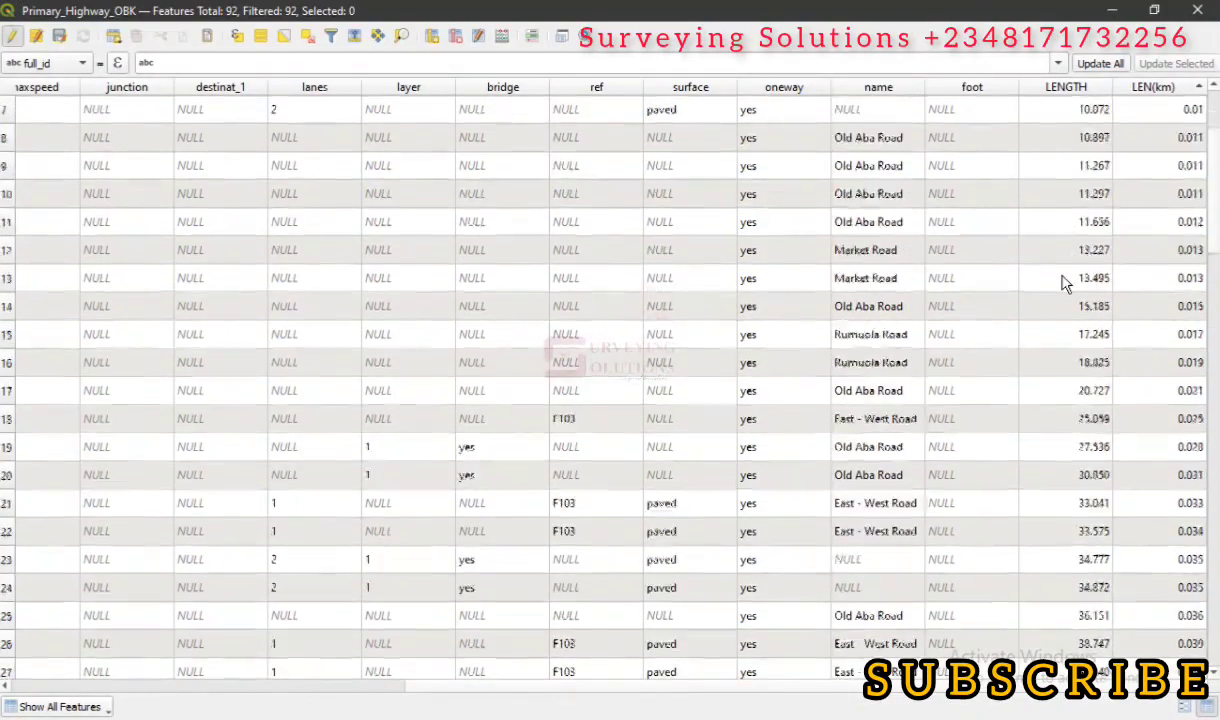
pyautogui.scroll(-11, 1063, 280)
pyautogui.scroll(-1, 657, 367)
pyautogui.scroll(-5, 657, 367)
pyautogui.scroll(15, 657, 367)
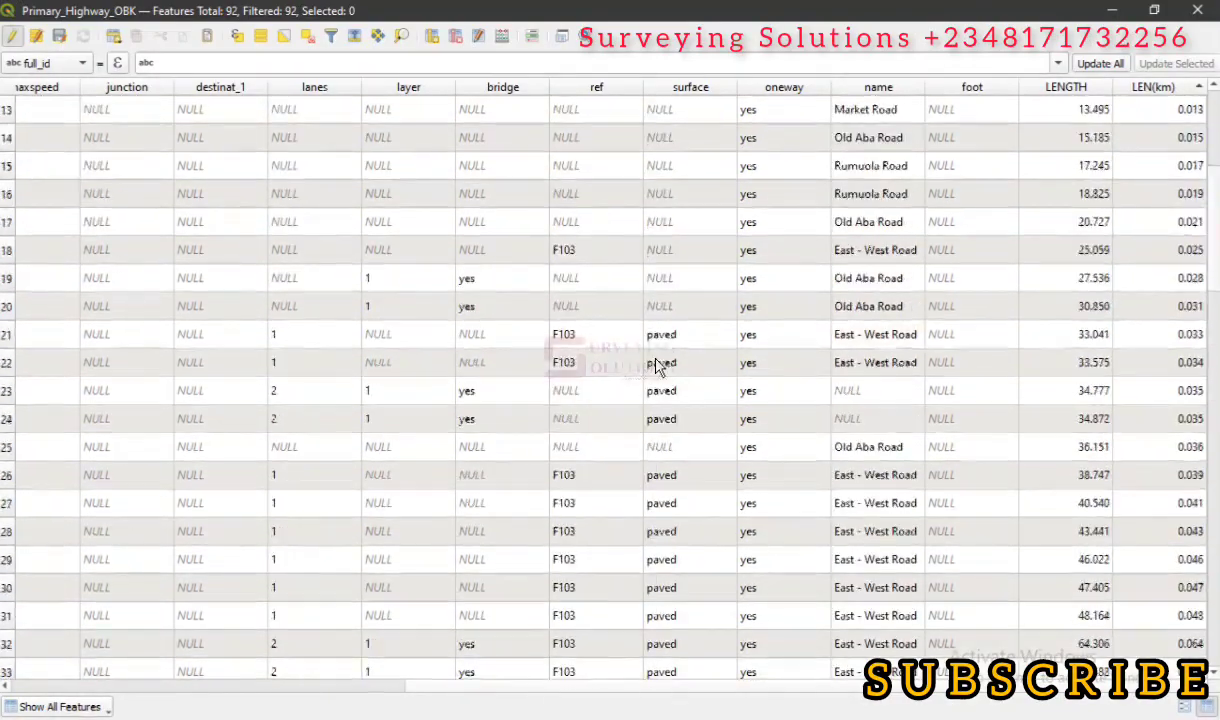
pyautogui.scroll(4, 657, 367)
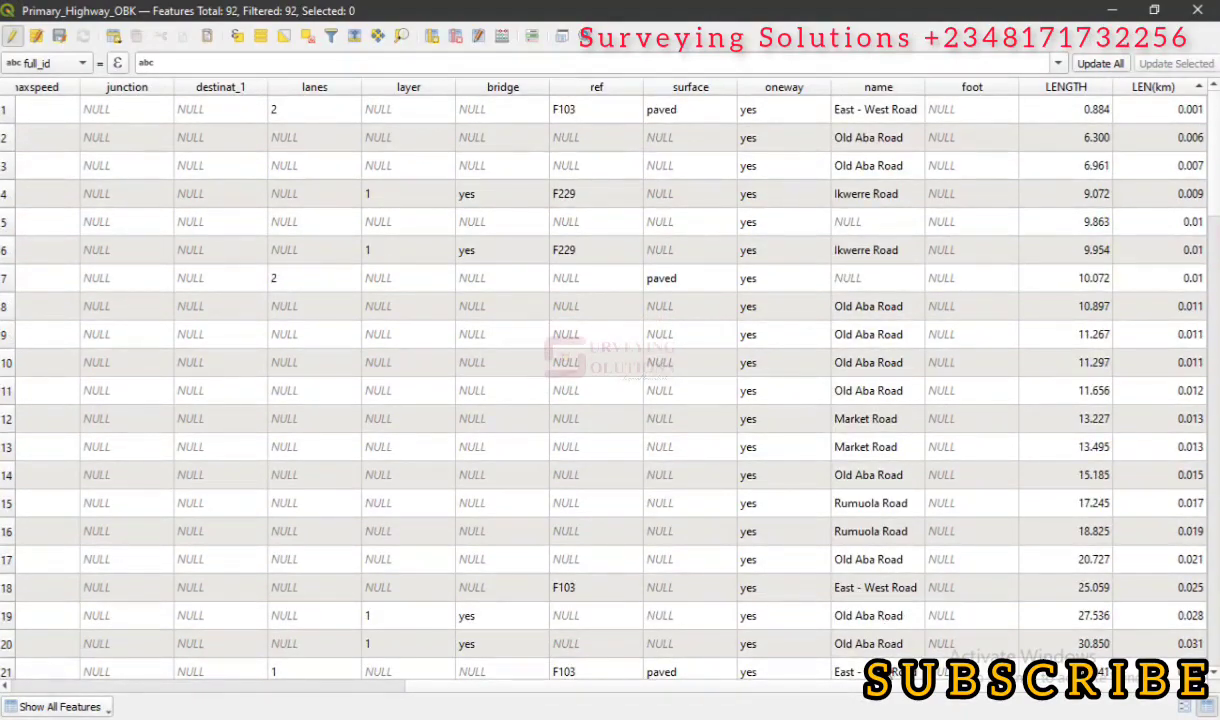
pyautogui.hscroll(-8, 252, 627)
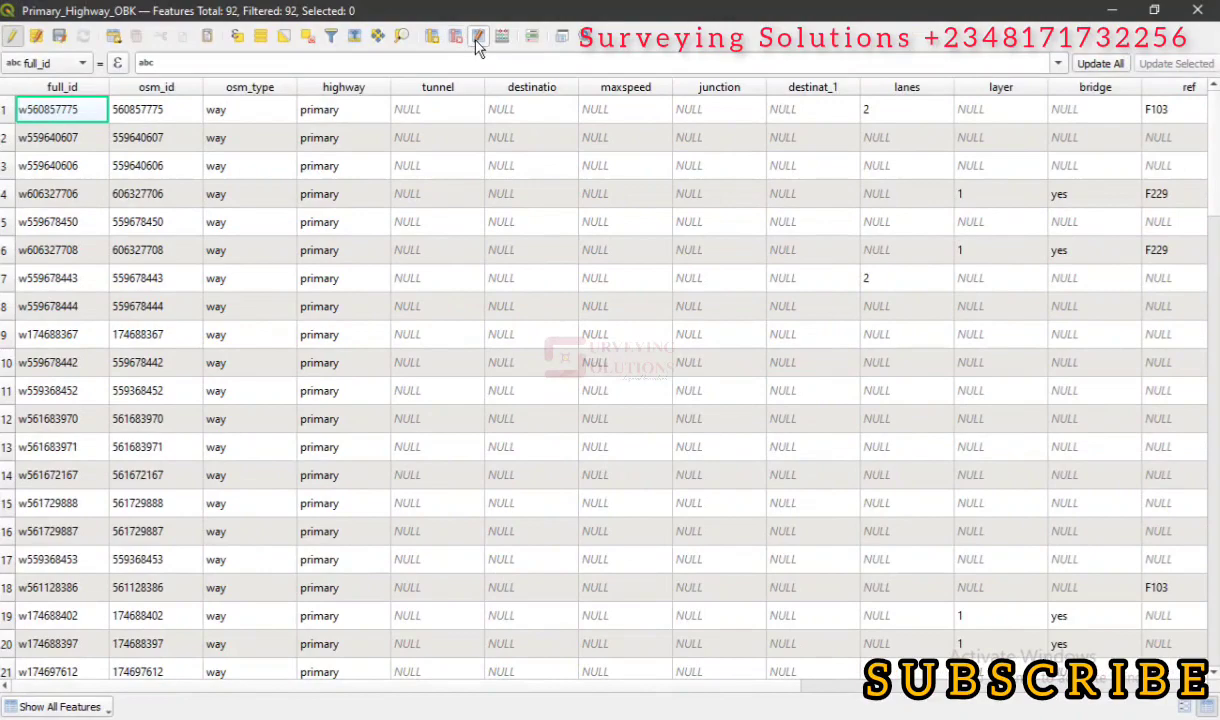
# Minimize the attribute table and zoom to the full Primary_Highway_OBK layer.
pyautogui.click(1111, 10)
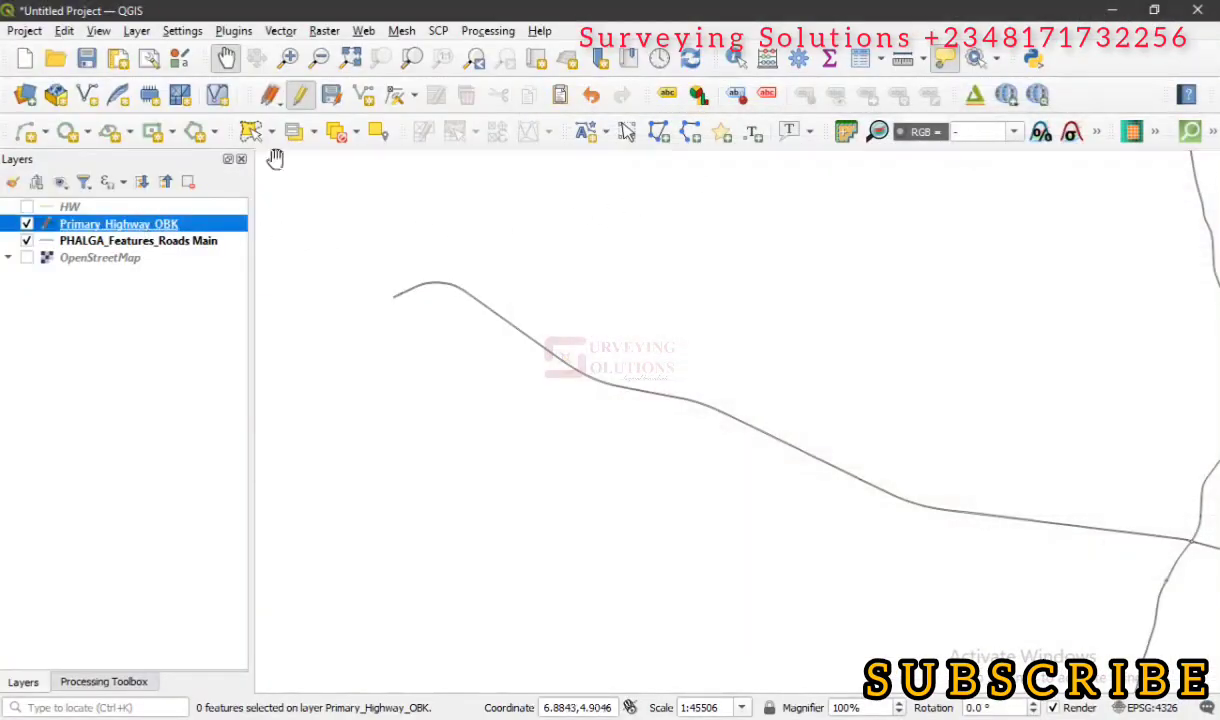
pyautogui.click(413, 60)
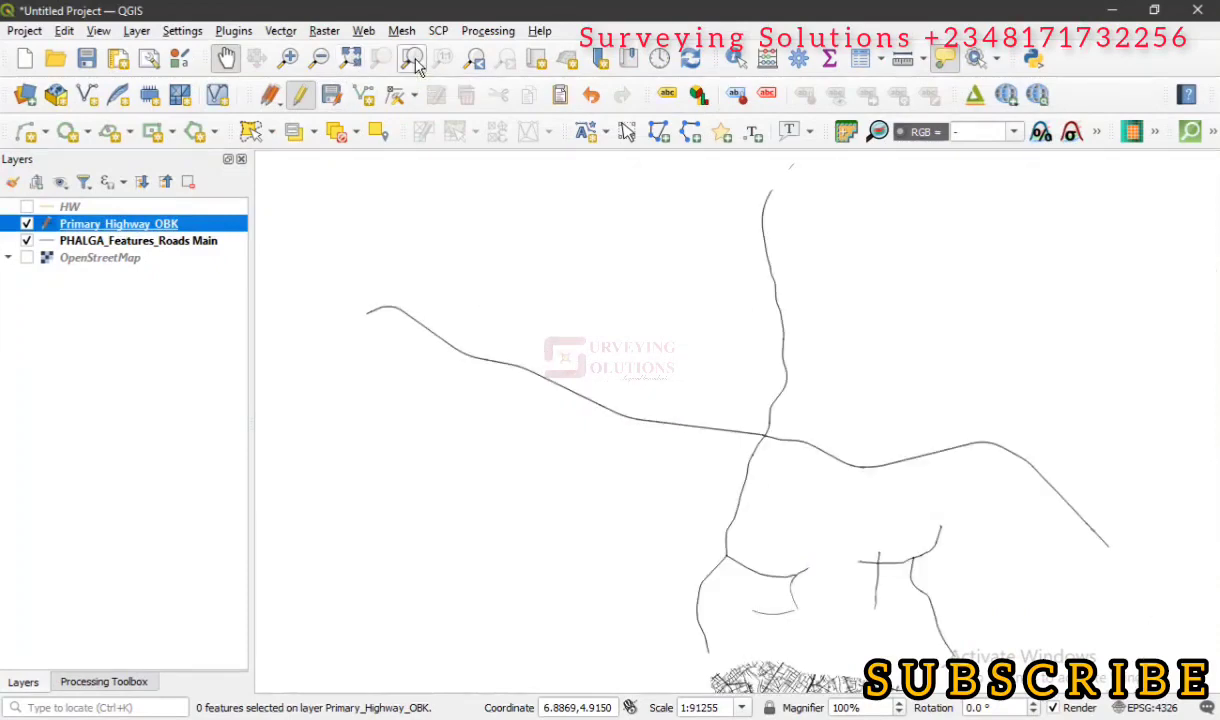